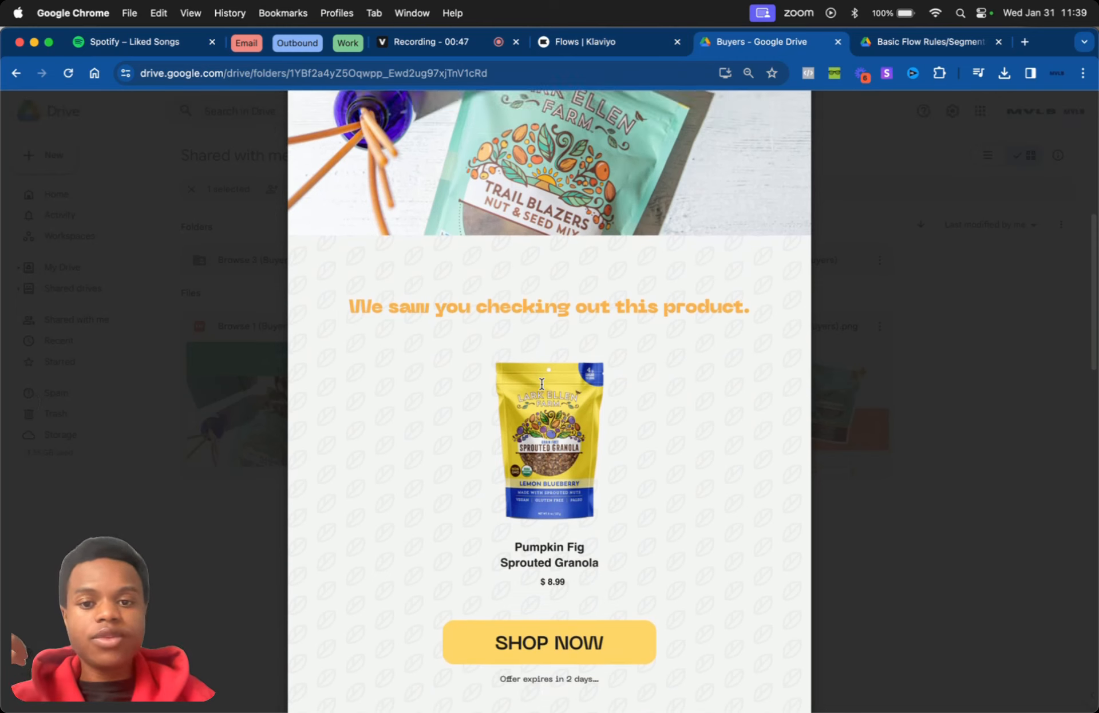
# Step: Examine the Browse 4 (Buyers).pdf and Browse 3 (Buyers).png email designs, from the product block to the checklist and discount offer
pyautogui.scroll(-3, 542, 383)
pyautogui.scroll(-1, 534, 324)
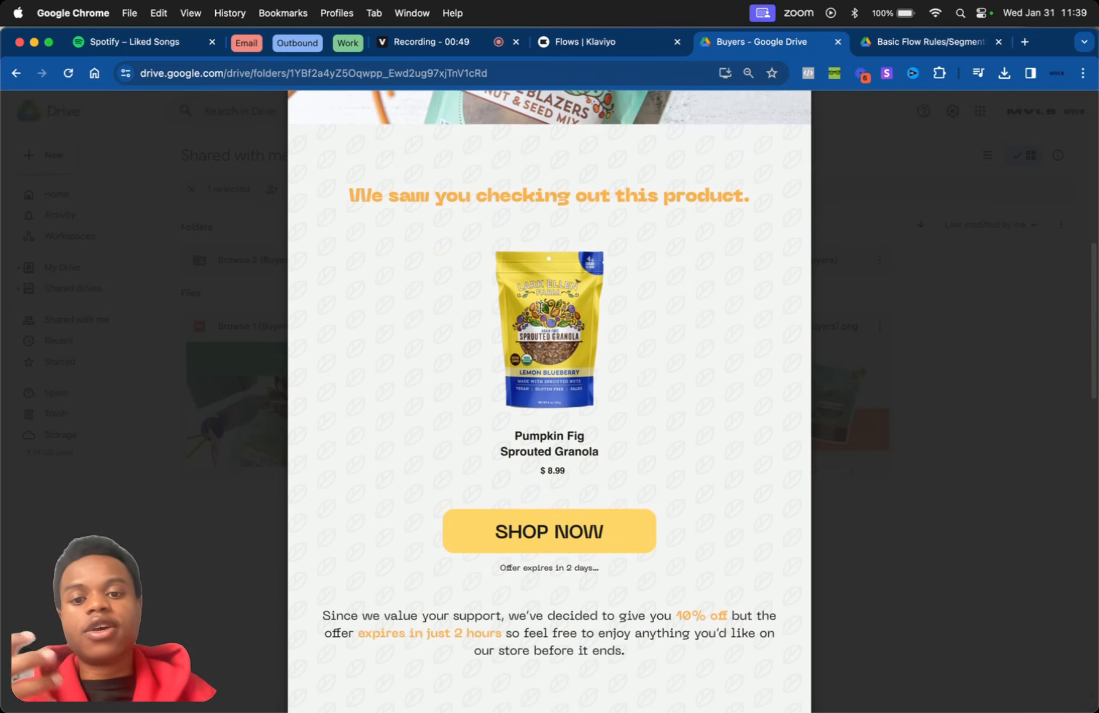
pyautogui.scroll(-3, 543, 366)
pyautogui.scroll(1, 514, 319)
pyautogui.scroll(2, 513, 318)
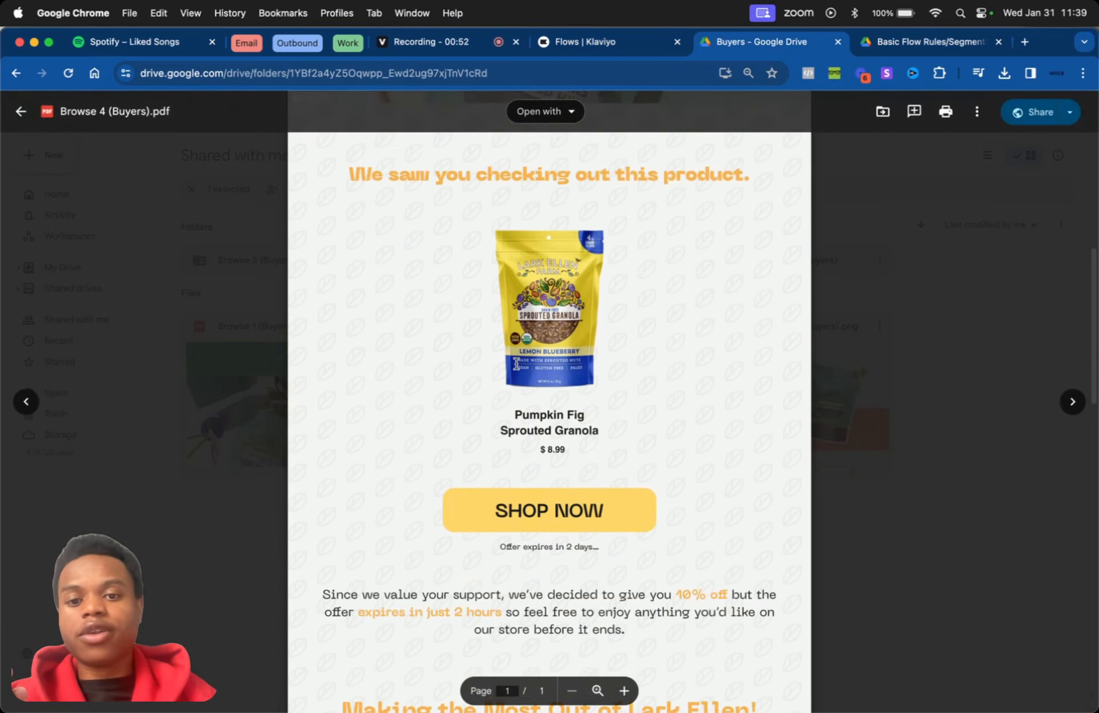
pyautogui.scroll(-3, 502, 395)
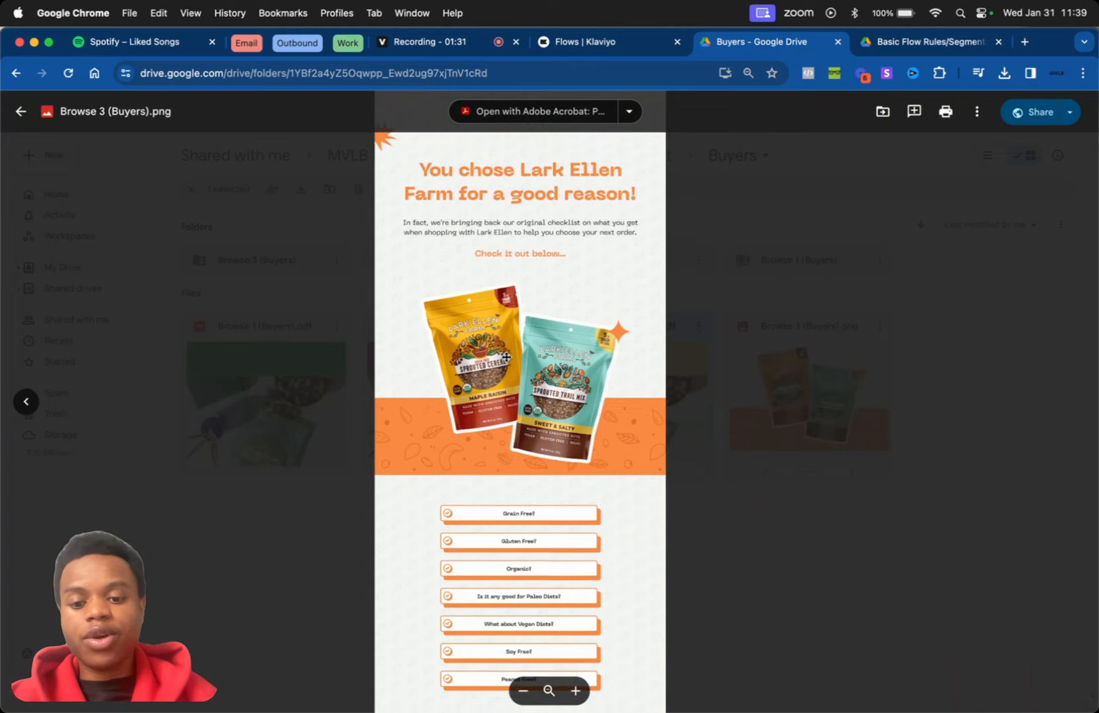
pyautogui.scroll(-2, 531, 346)
pyautogui.scroll(5, 530, 346)
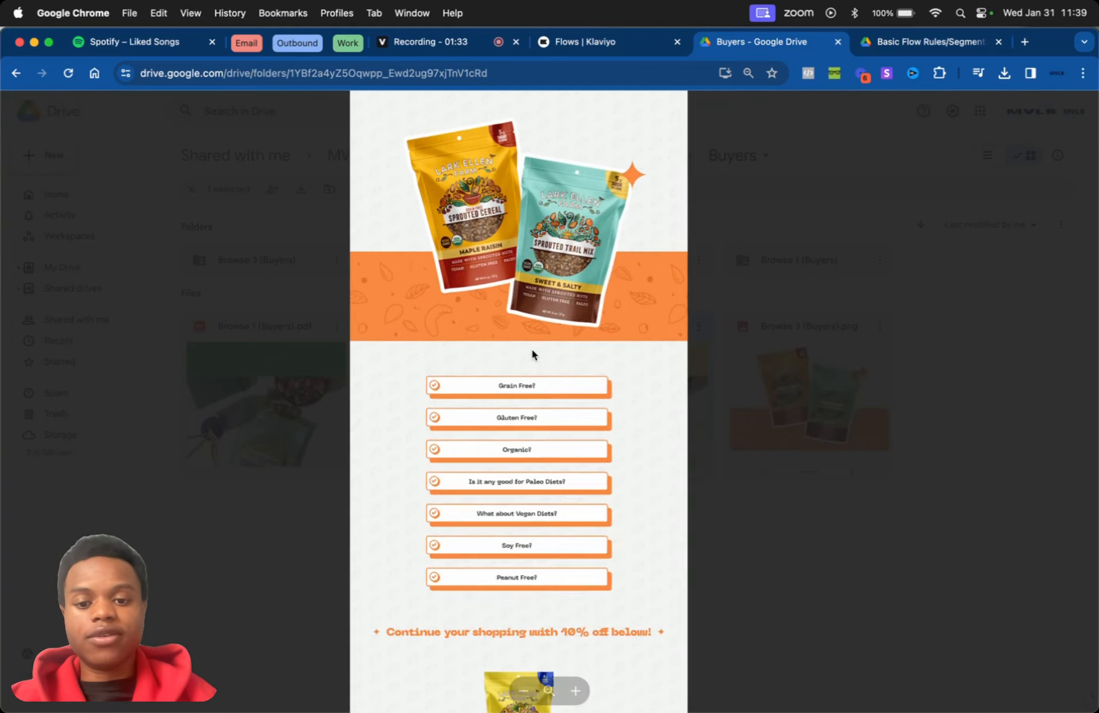
pyautogui.scroll(-5, 532, 354)
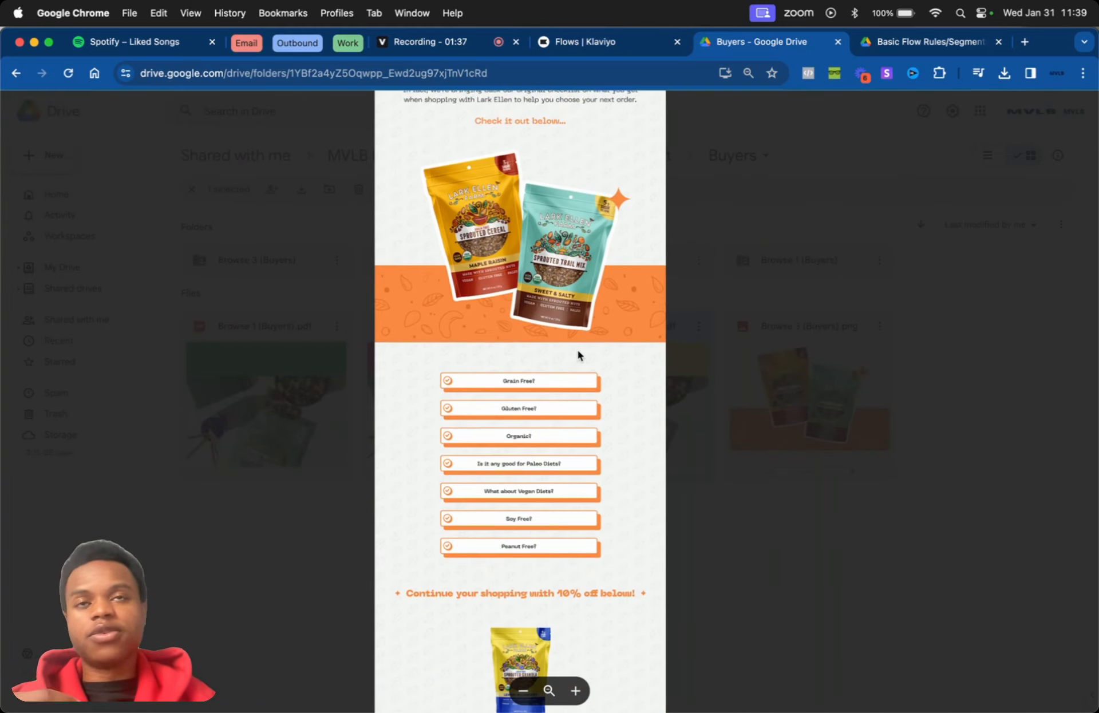
pyautogui.scroll(-5, 577, 355)
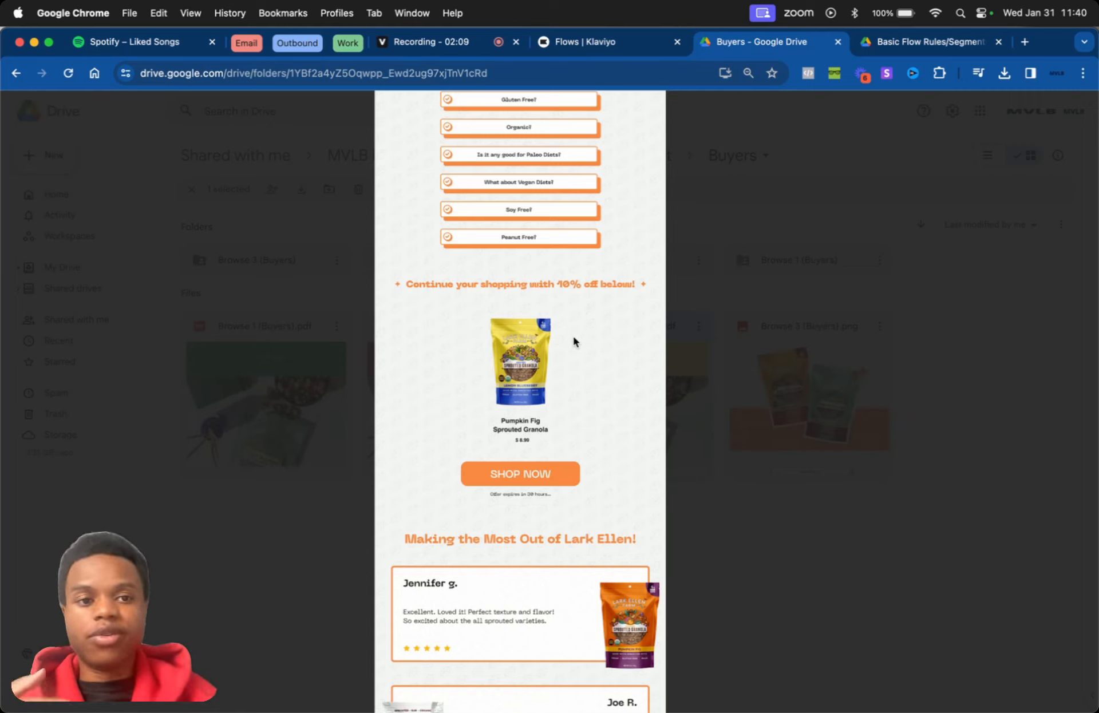
# Step: Switch to Klaviyo and create a flow from the standard Browse Abandonment template for Shopify
pyautogui.click(607, 41)
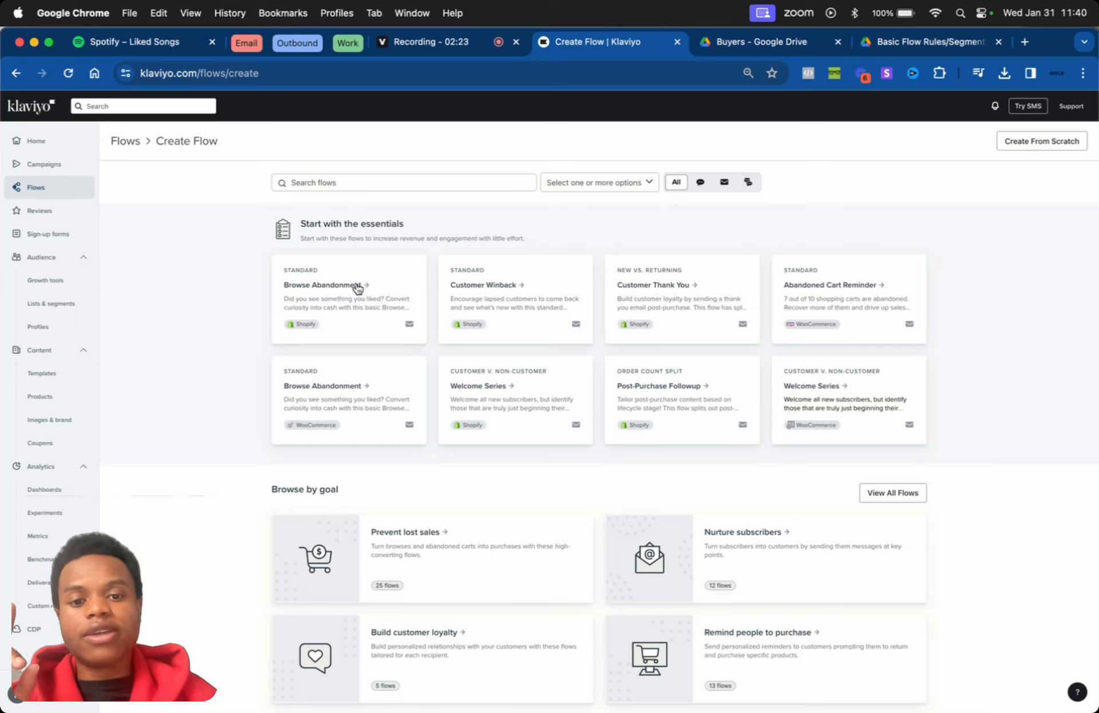
pyautogui.click(358, 289)
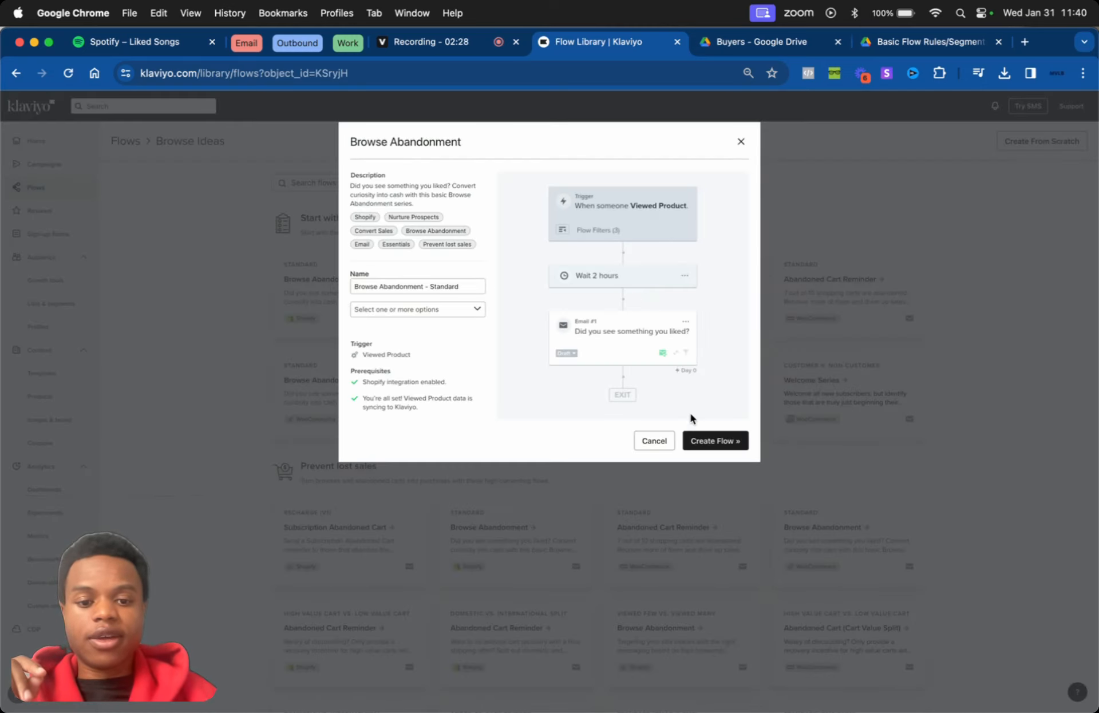
pyautogui.click(697, 440)
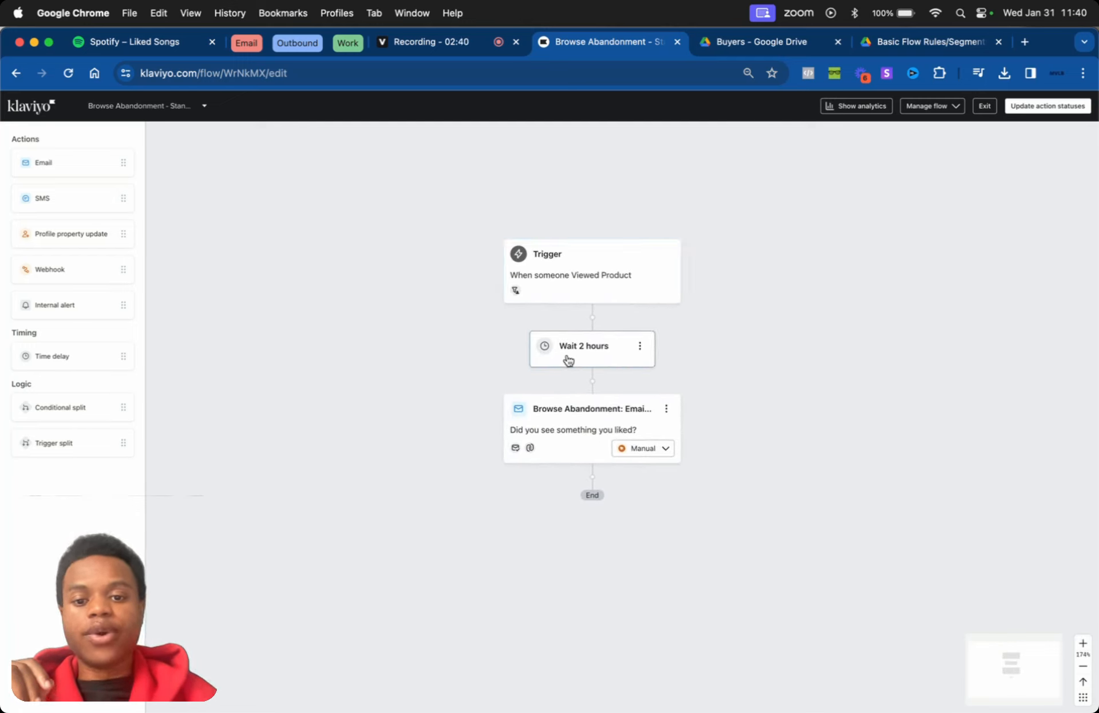
# Step: Open the Viewed Product trigger's details and compare its flow filters with the Browse Ab reference image in Google Drive
pyautogui.click(572, 266)
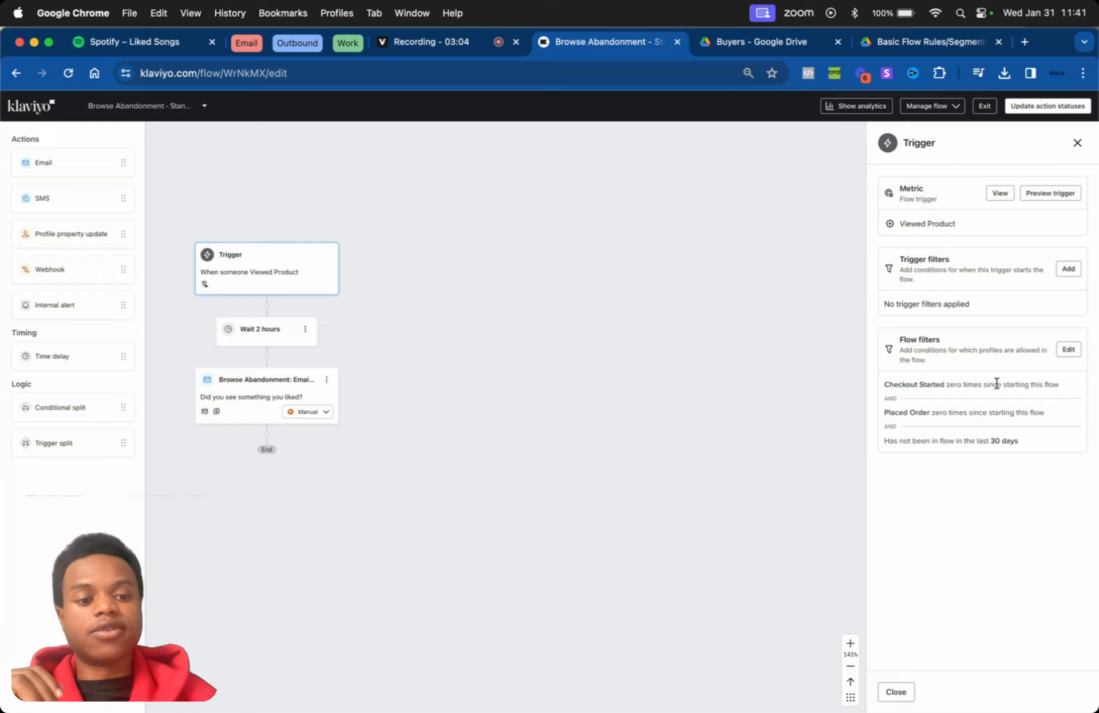
pyautogui.click(947, 41)
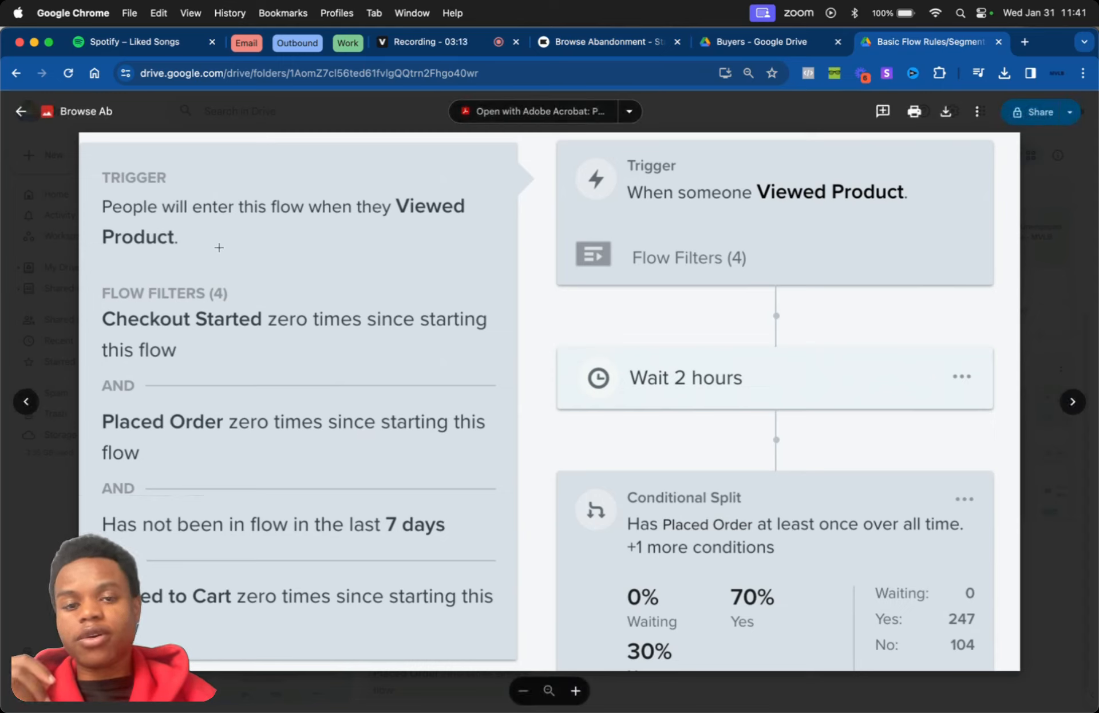
pyautogui.click(631, 48)
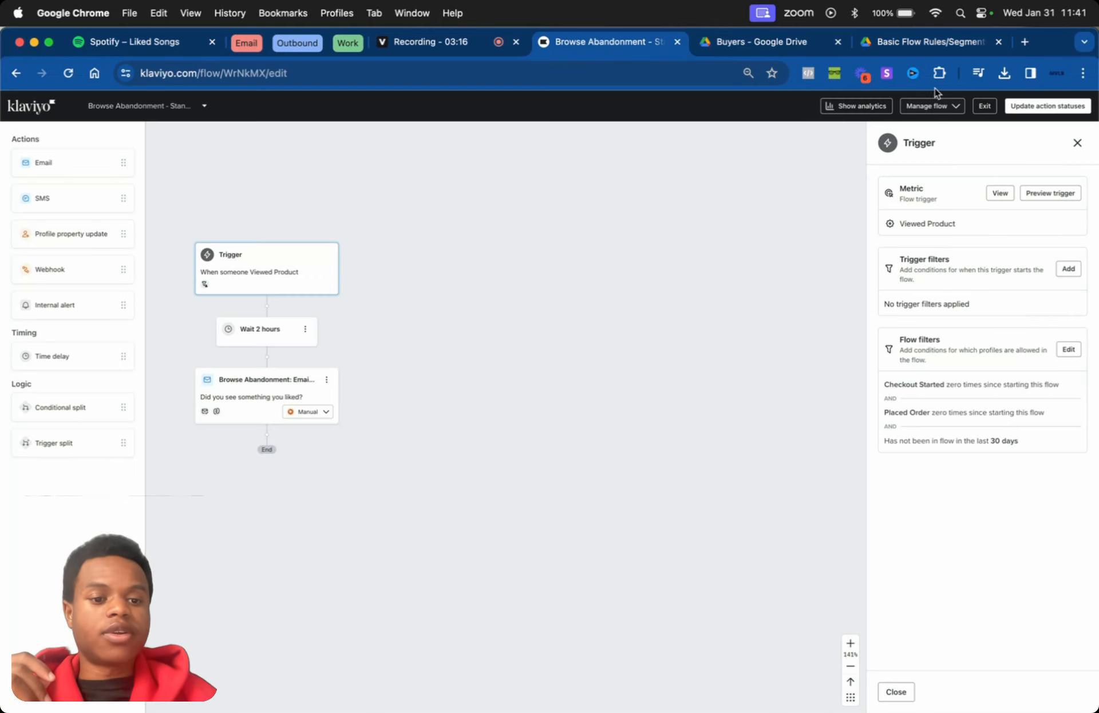
pyautogui.click(930, 45)
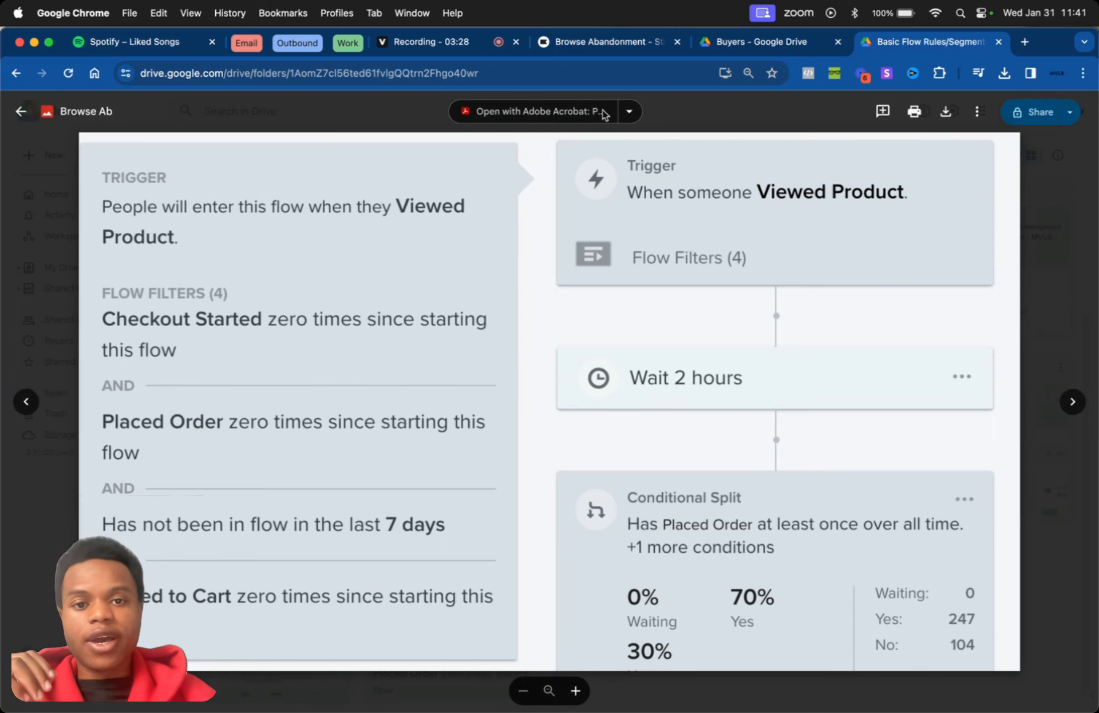
# Step: Back in Klaviyo, edit the flow filters and add an AND condition of type "What someone has done (or not done)"
pyautogui.click(652, 41)
pyautogui.click(1068, 349)
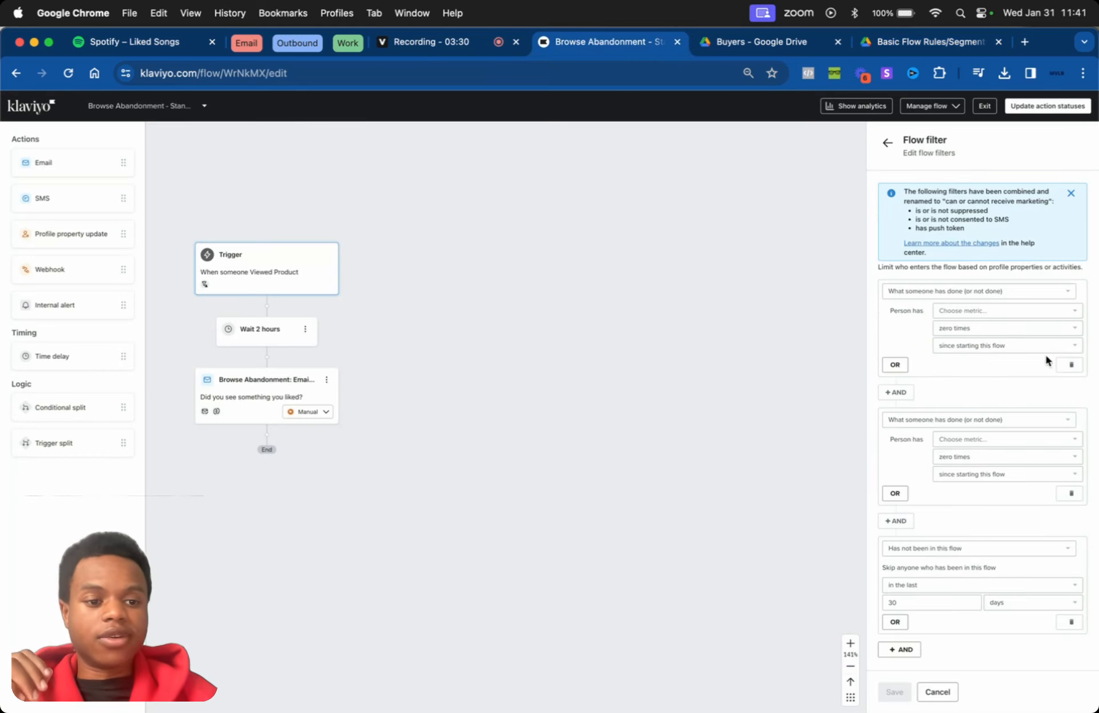
pyautogui.scroll(-1, 967, 360)
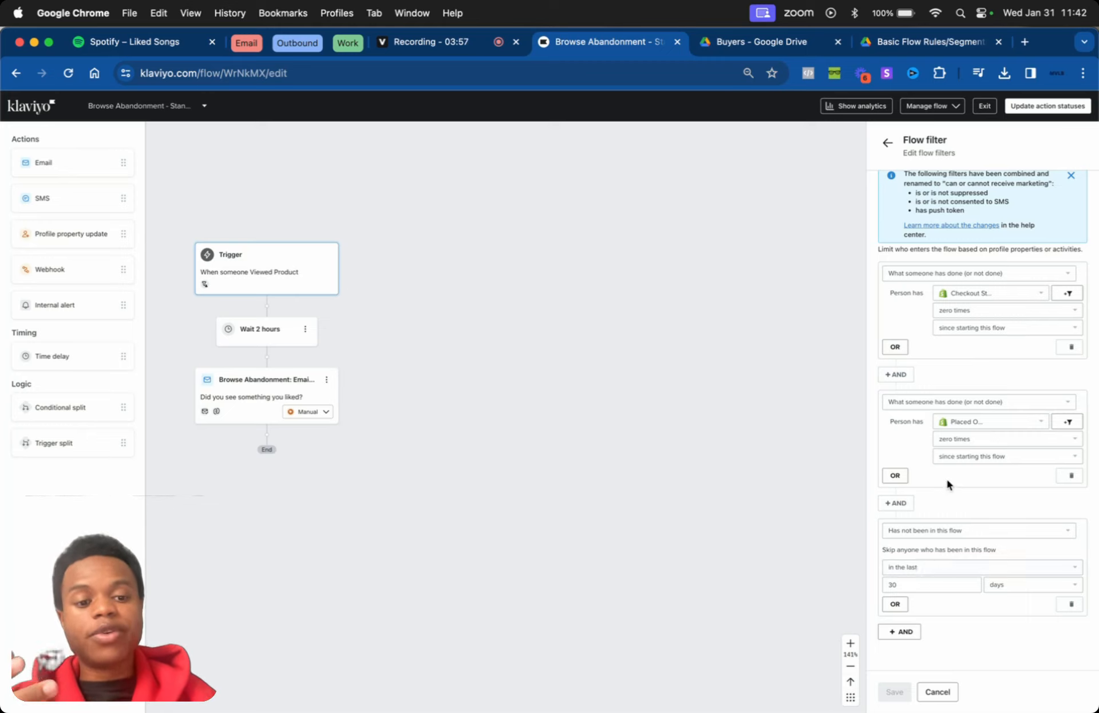
pyautogui.scroll(1, 946, 484)
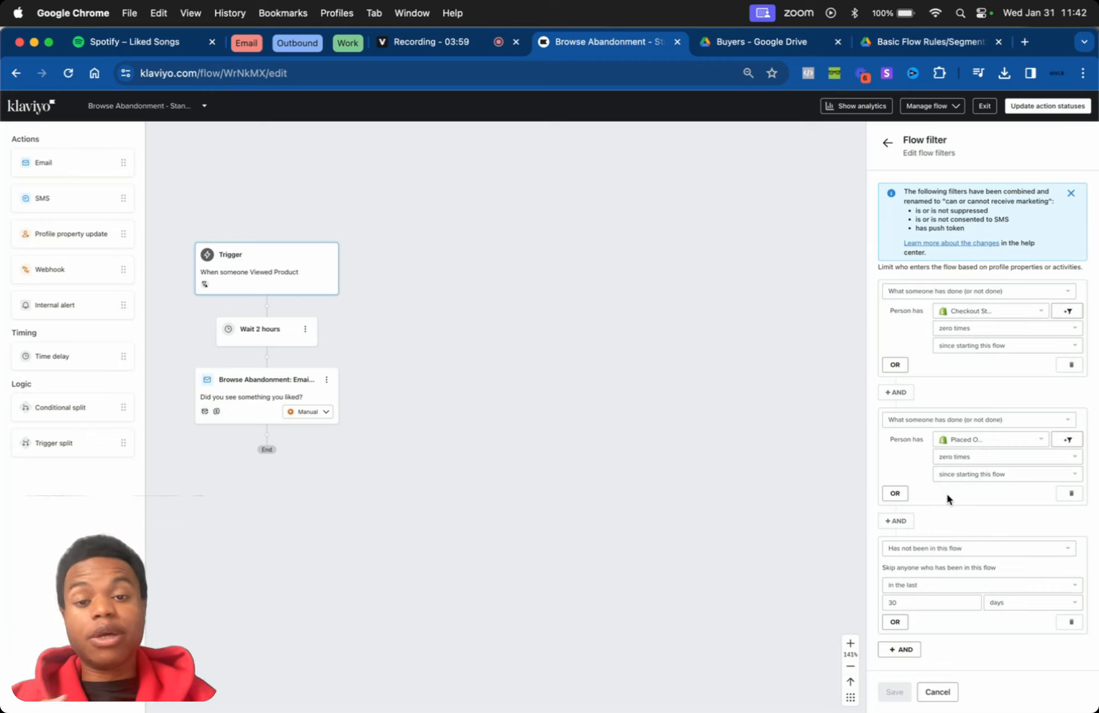
pyautogui.scroll(-1, 947, 496)
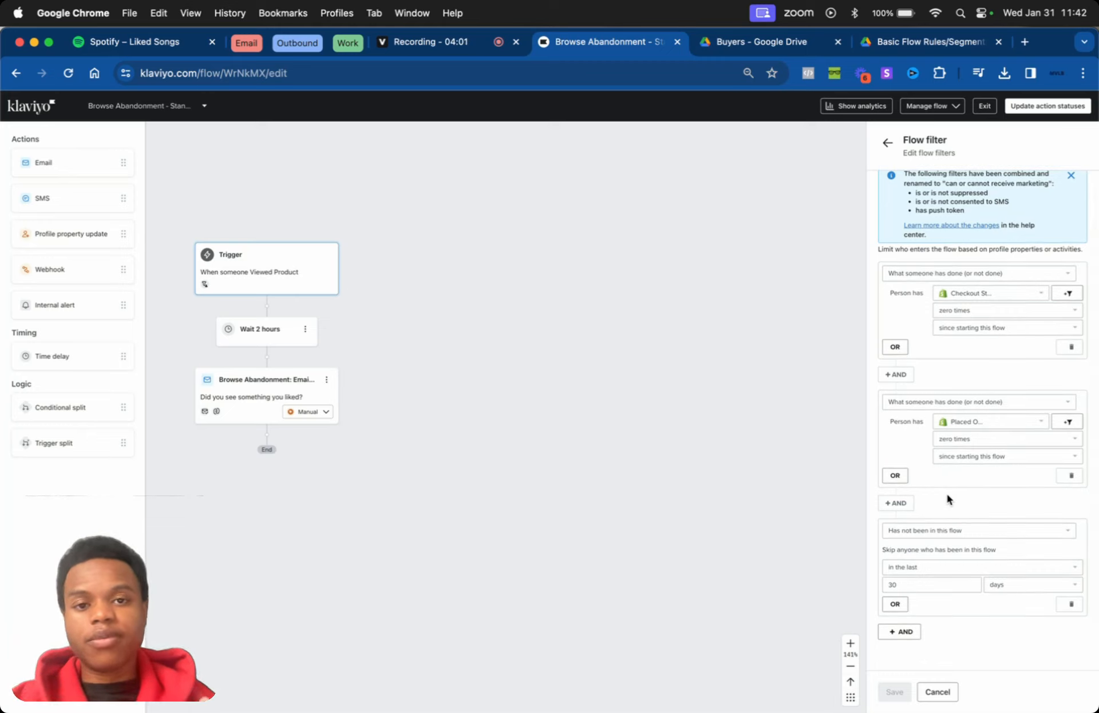
pyautogui.click(901, 632)
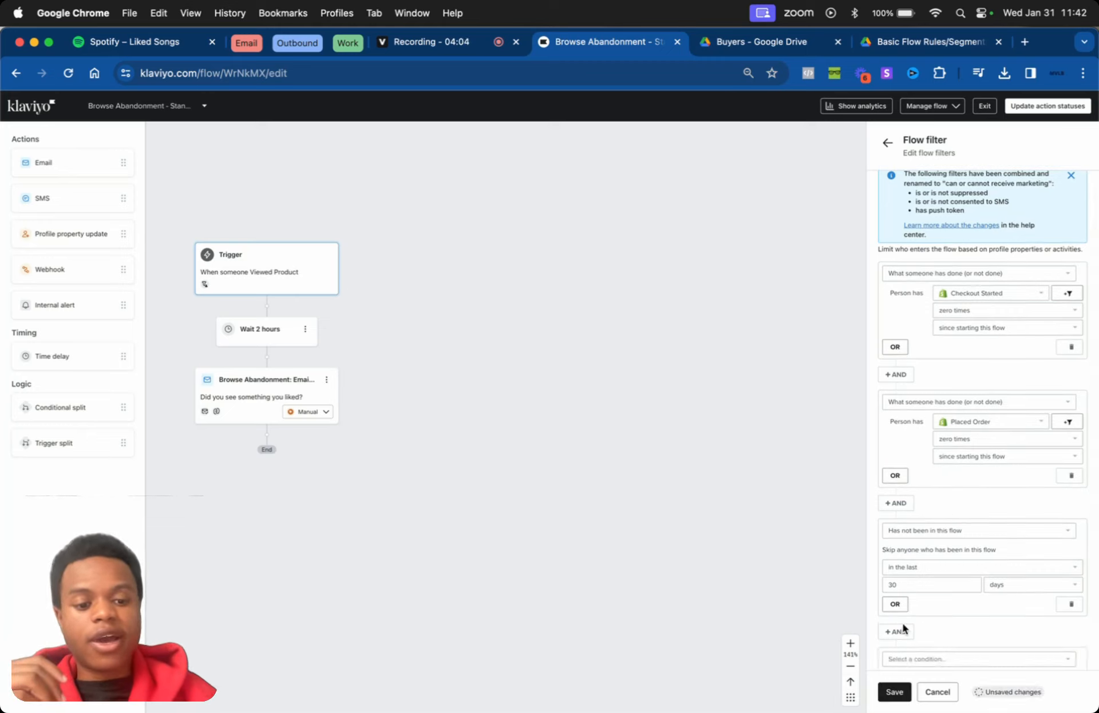
pyautogui.scroll(-2, 904, 624)
pyautogui.click(904, 617)
pyautogui.click(959, 483)
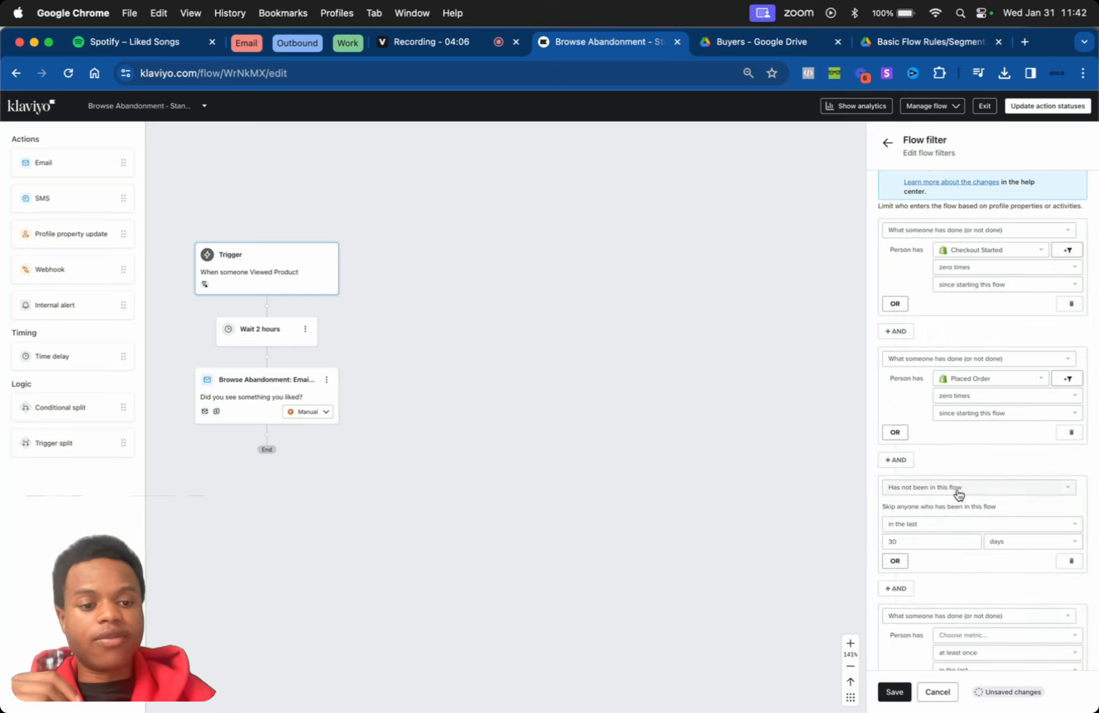
# Step: Search the new condition's metrics for "cart" and choose Added to Cart
pyautogui.scroll(-3, 950, 515)
pyautogui.click(974, 536)
pyautogui.click(976, 324)
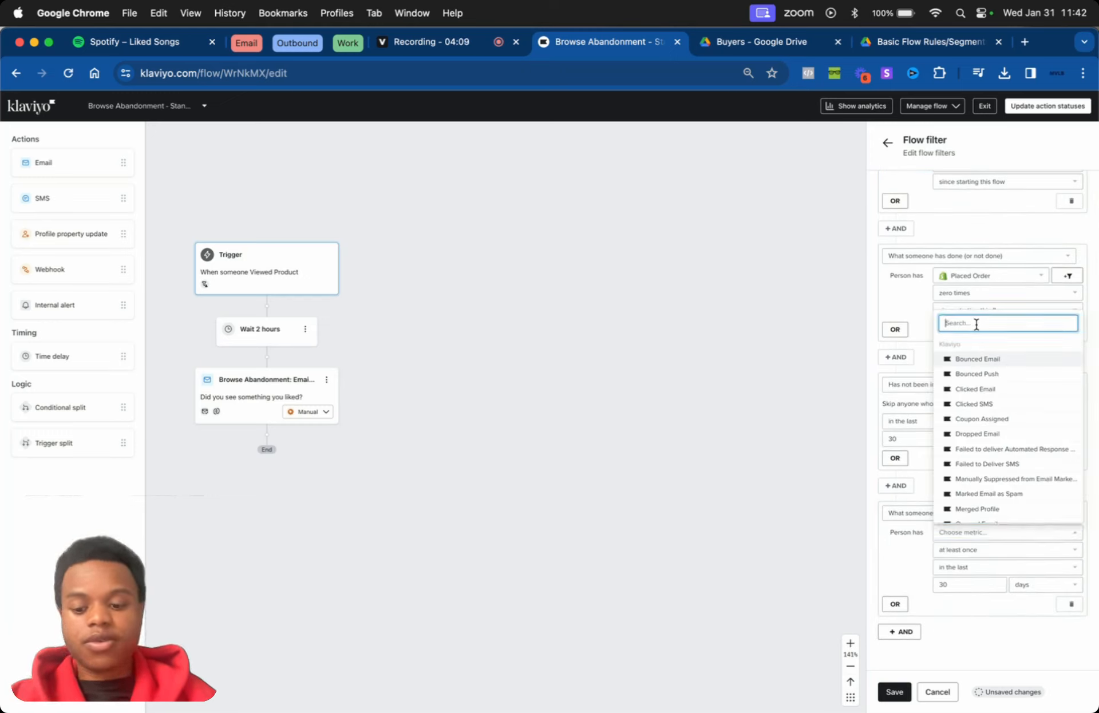
pyautogui.click(926, 547)
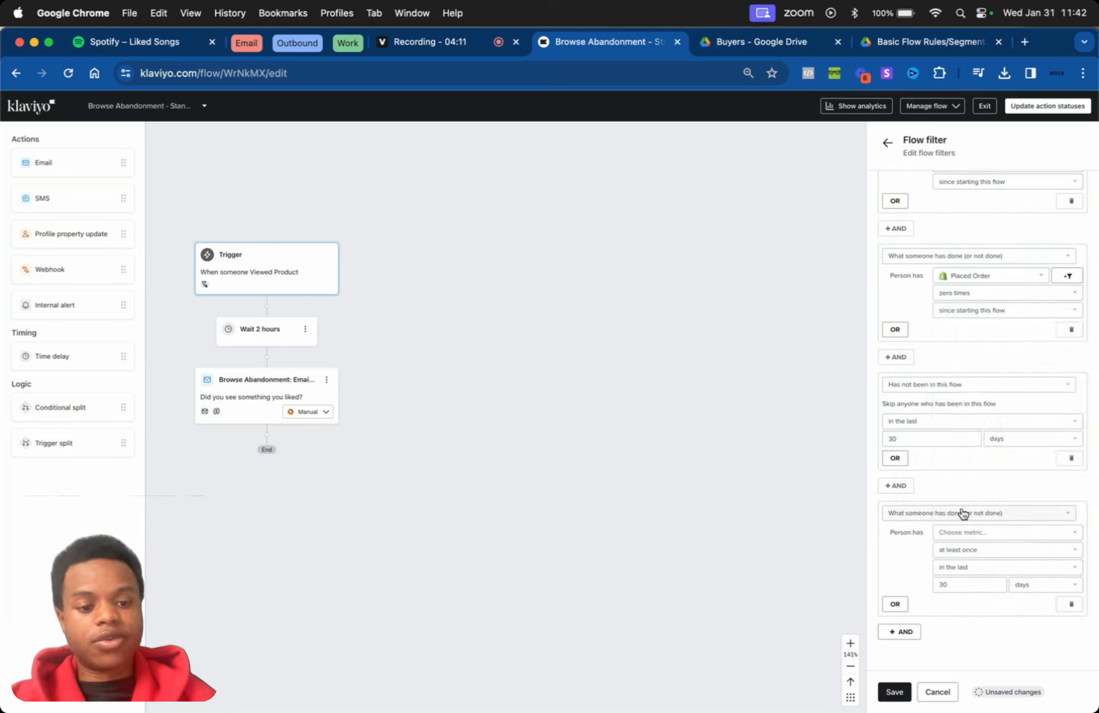
pyautogui.click(971, 533)
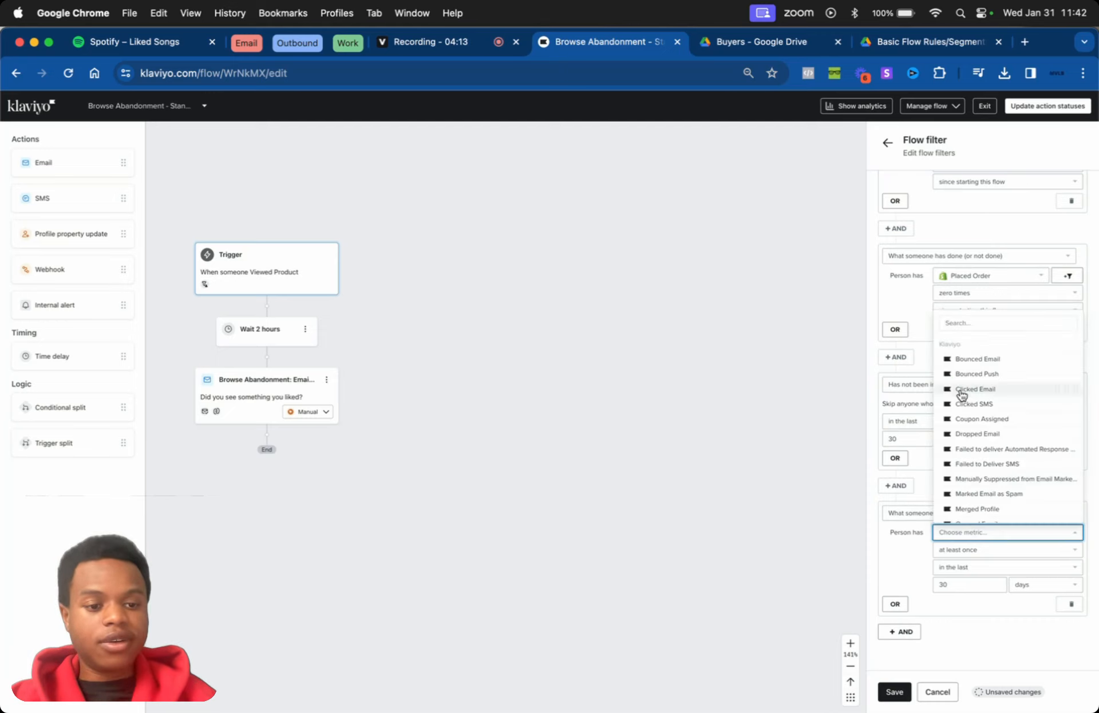
pyautogui.click(967, 323)
pyautogui.write('cart')
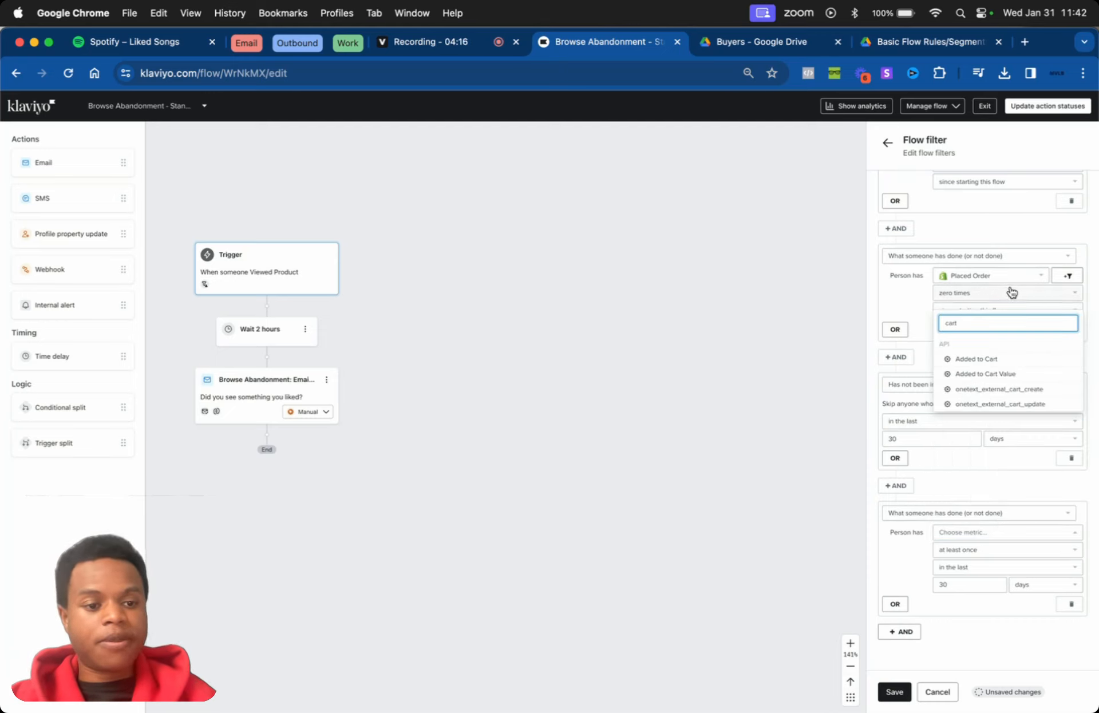
pyautogui.click(992, 360)
# Step: Set the Added to Cart condition to zero times since starting this flow and save the flow filters
pyautogui.click(1006, 549)
pyautogui.click(962, 584)
pyautogui.click(1006, 567)
pyautogui.click(967, 601)
pyautogui.click(894, 691)
# Step: Examine the flow filter that excludes people who have been in the flow within the last 30 days
pyautogui.tripleClick(914, 441)
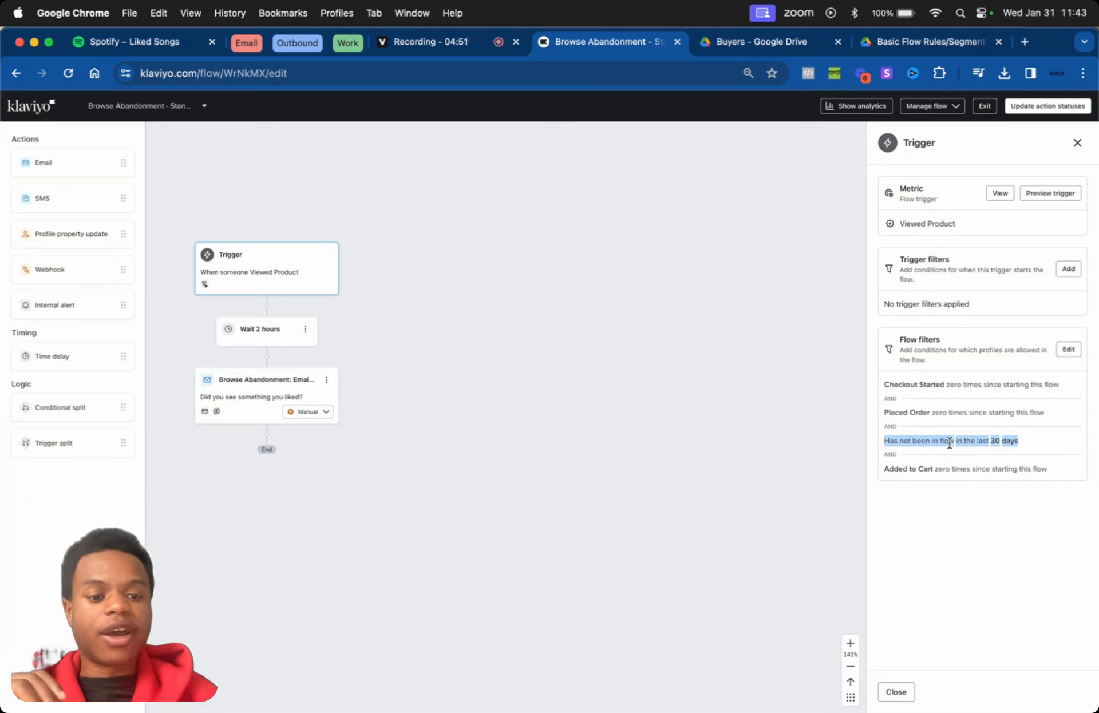
pyautogui.click(964, 443)
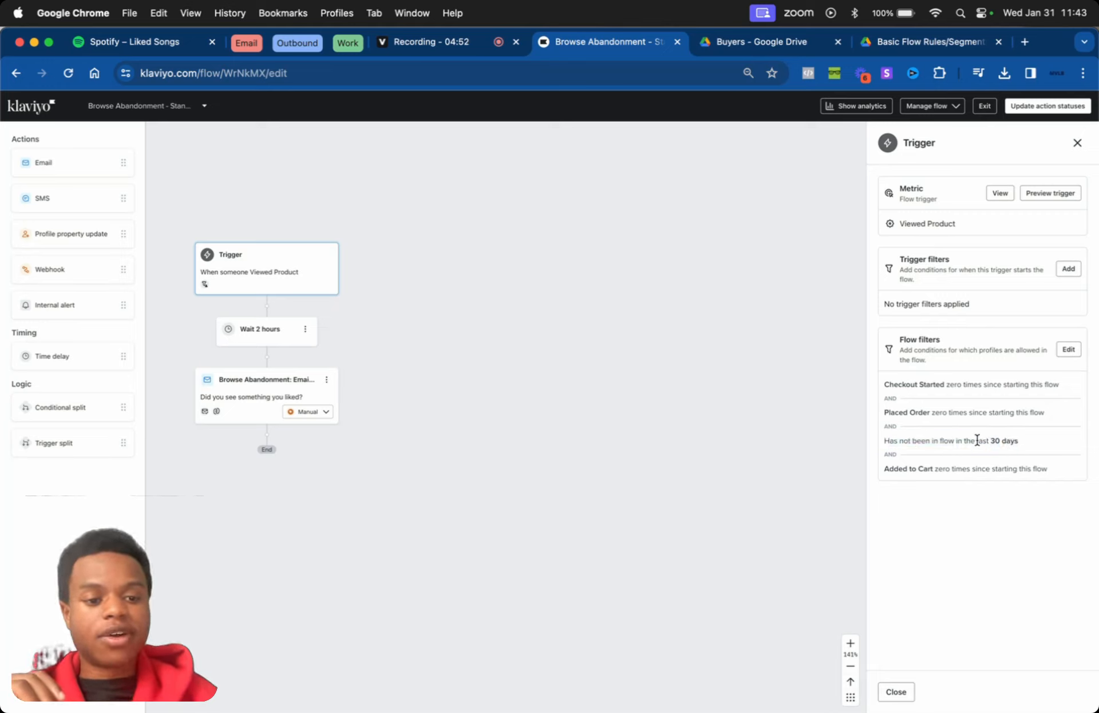
pyautogui.moveTo(991, 441); pyautogui.dragTo(1047, 443)
pyautogui.click(977, 440)
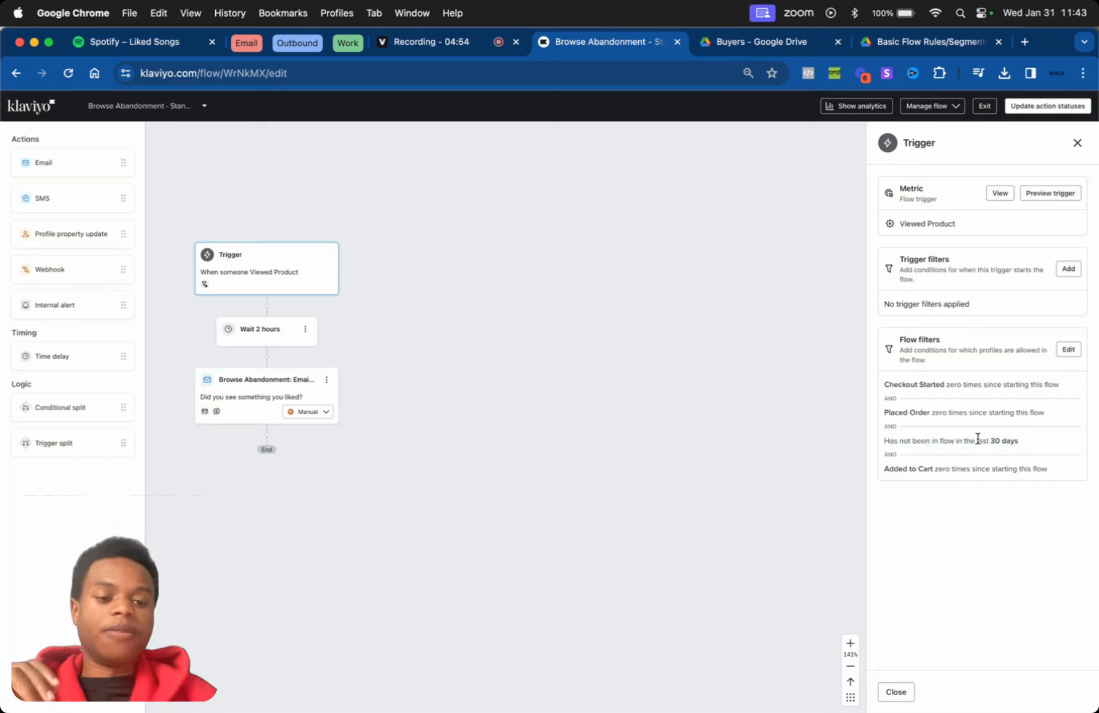
pyautogui.moveTo(266, 455); pyautogui.dragTo(441, 466)
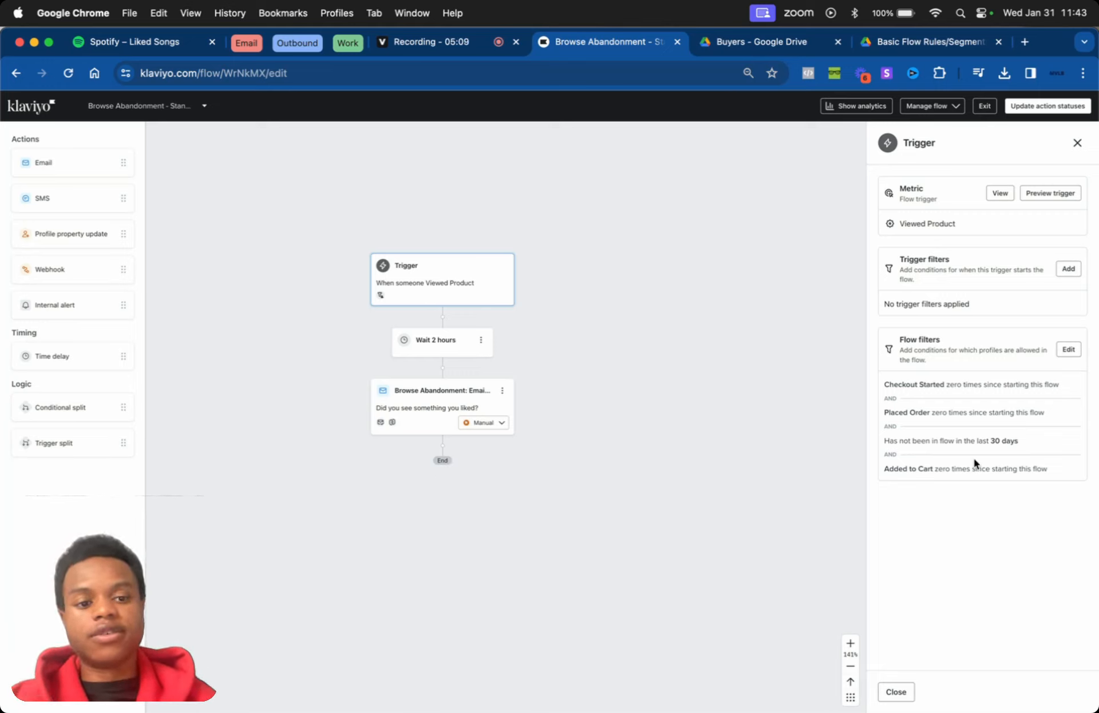
pyautogui.tripleClick(991, 451)
pyautogui.click(988, 443)
pyautogui.moveTo(991, 441); pyautogui.dragTo(1018, 444)
pyautogui.click(996, 439)
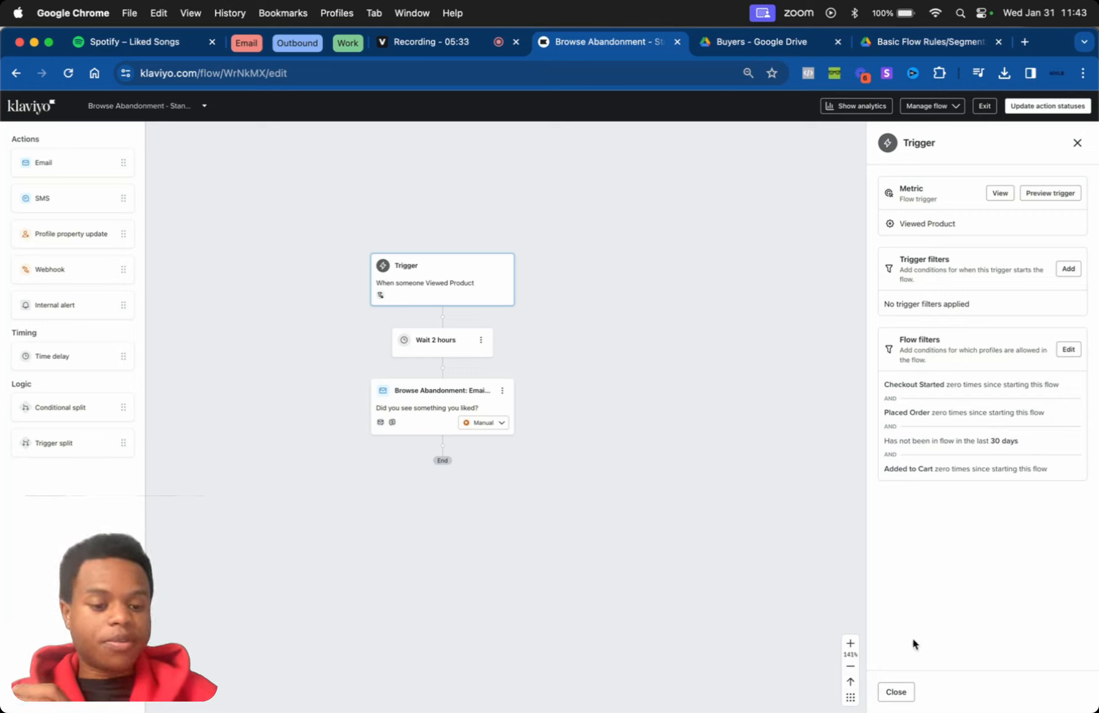
pyautogui.scroll(2, 725, 500)
pyautogui.scroll(-1, 725, 500)
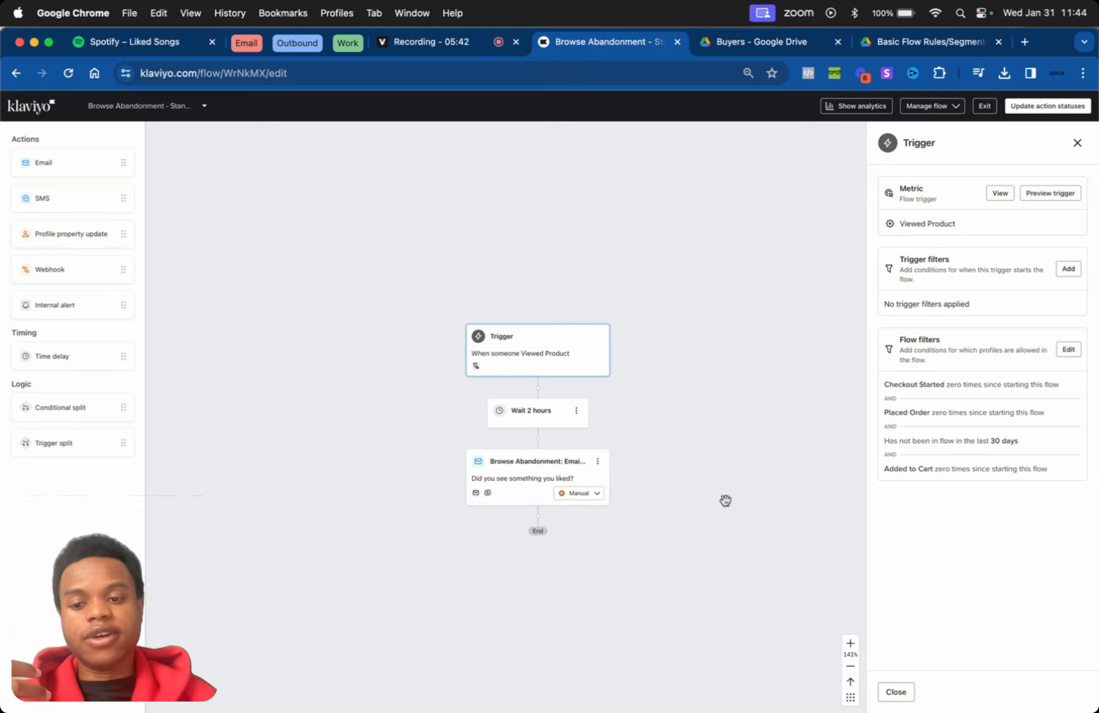
# Step: Turn off "Skip recently emailed profiles" for the Browse Abandonment email, save the change and close its details
pyautogui.click(541, 481)
pyautogui.scroll(-10, 959, 457)
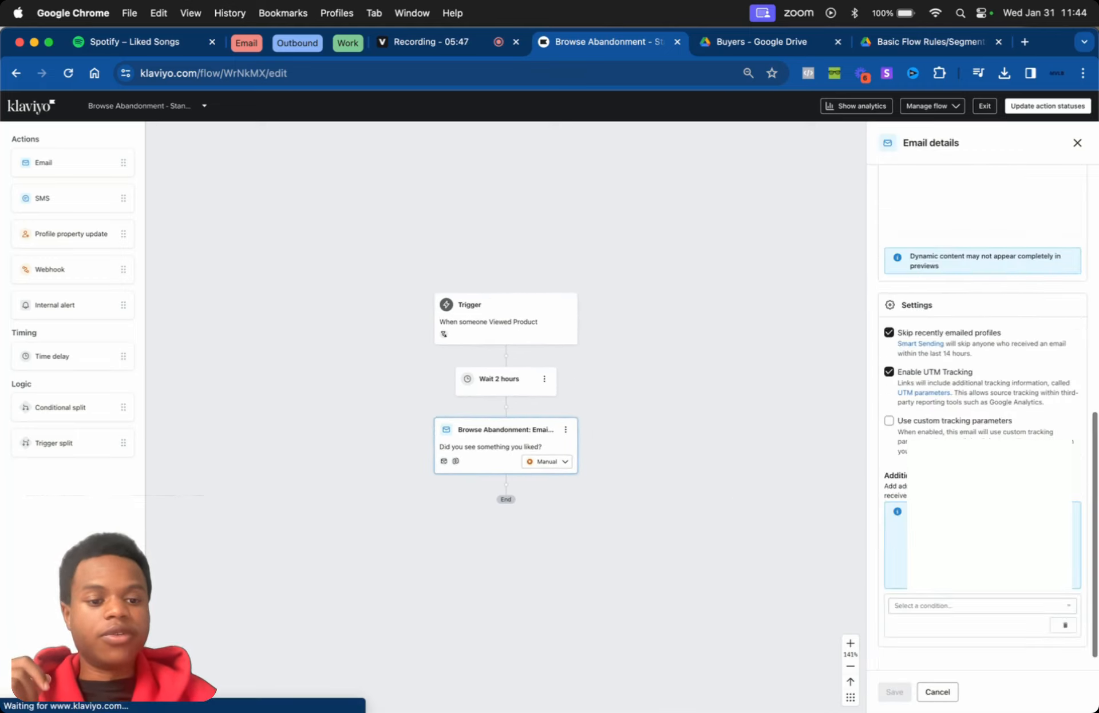
pyautogui.click(888, 332)
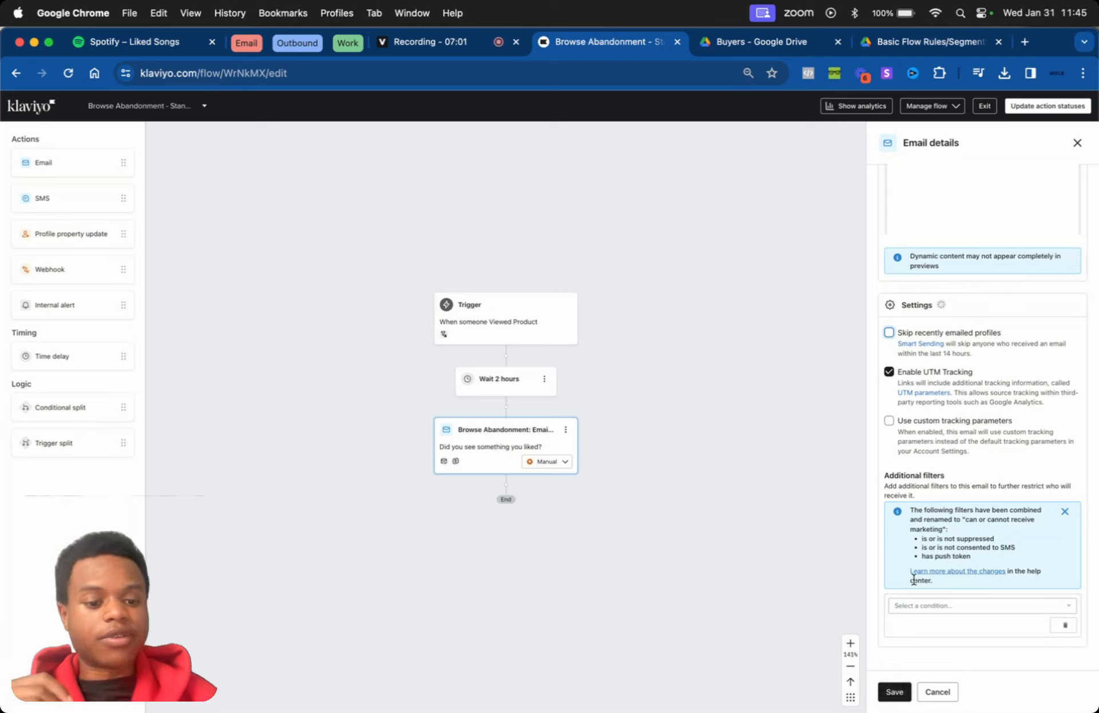
pyautogui.click(892, 692)
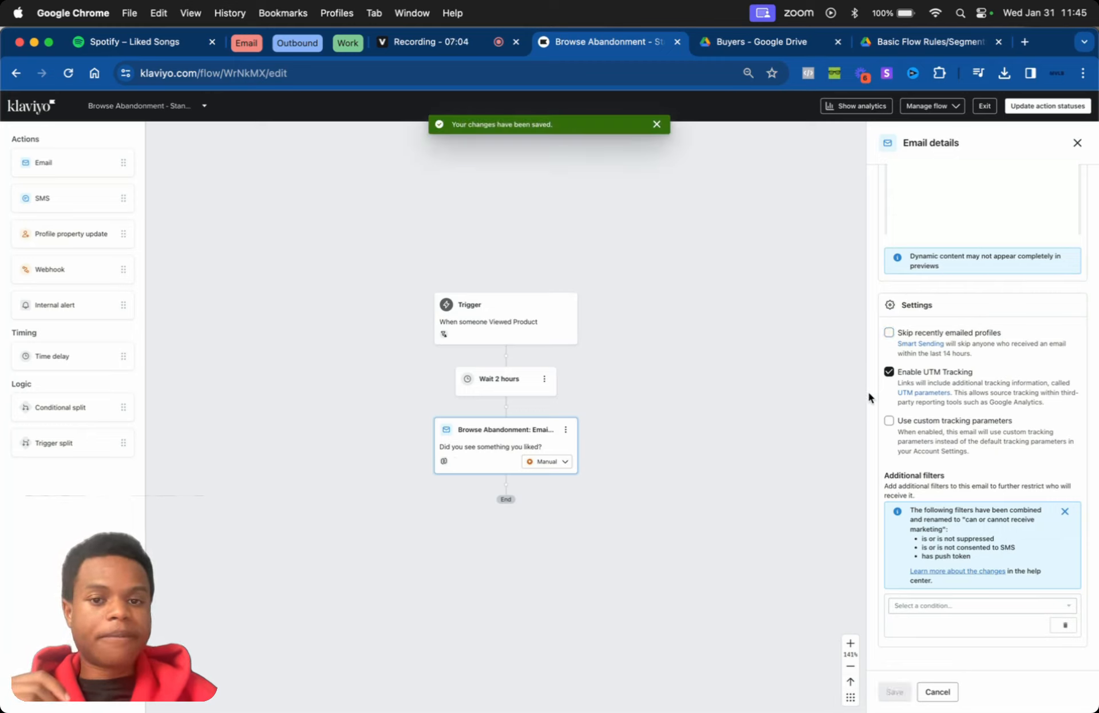
pyautogui.click(1077, 143)
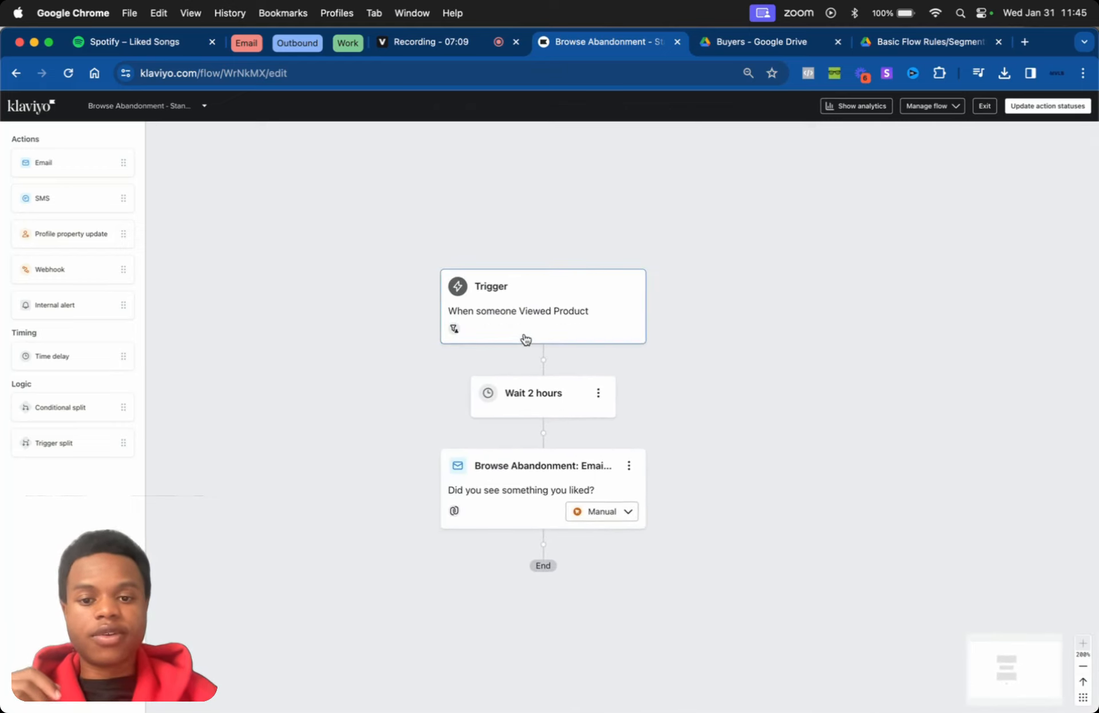
# Step: Reopen the Viewed Product trigger's details to review its flow filters
pyautogui.click(563, 310)
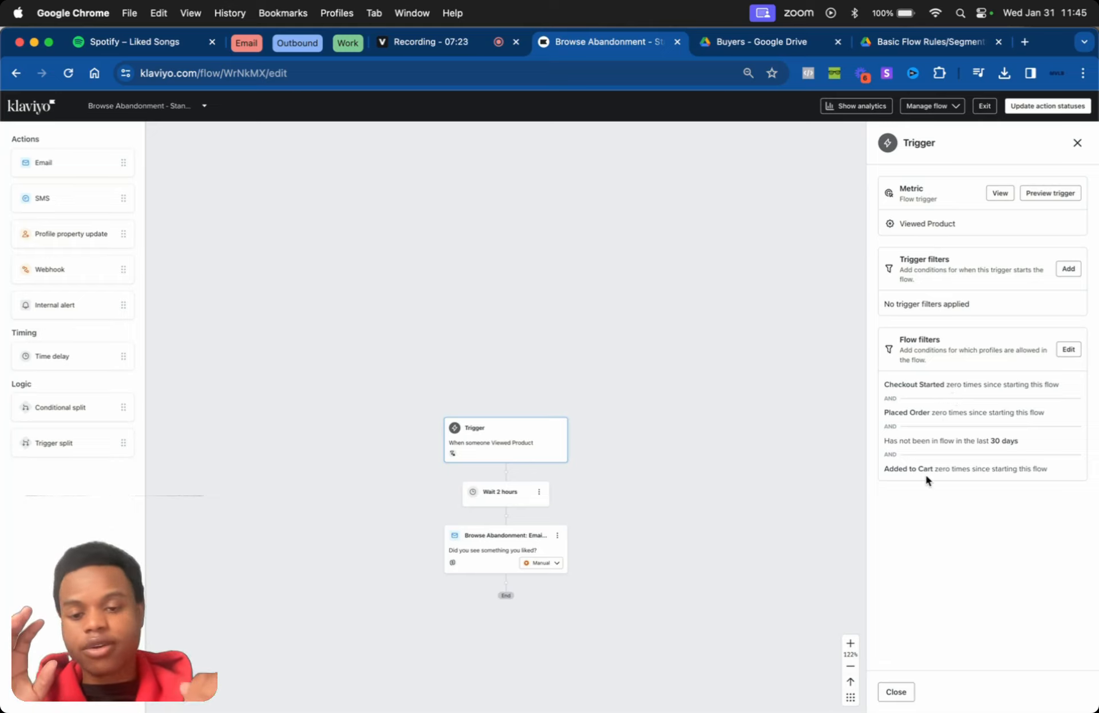
pyautogui.scroll(-2, 580, 518)
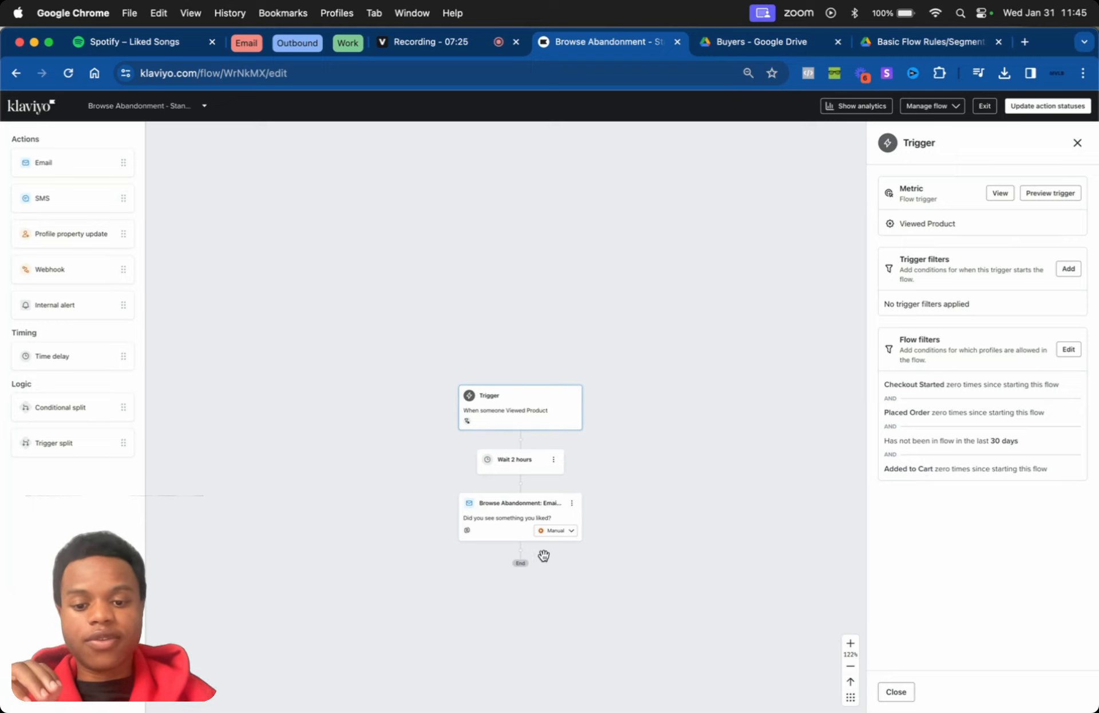
# Step: Show the flow's analytics and examine the performance figures on the Browse Abandonment email
pyautogui.scroll(-2, 543, 554)
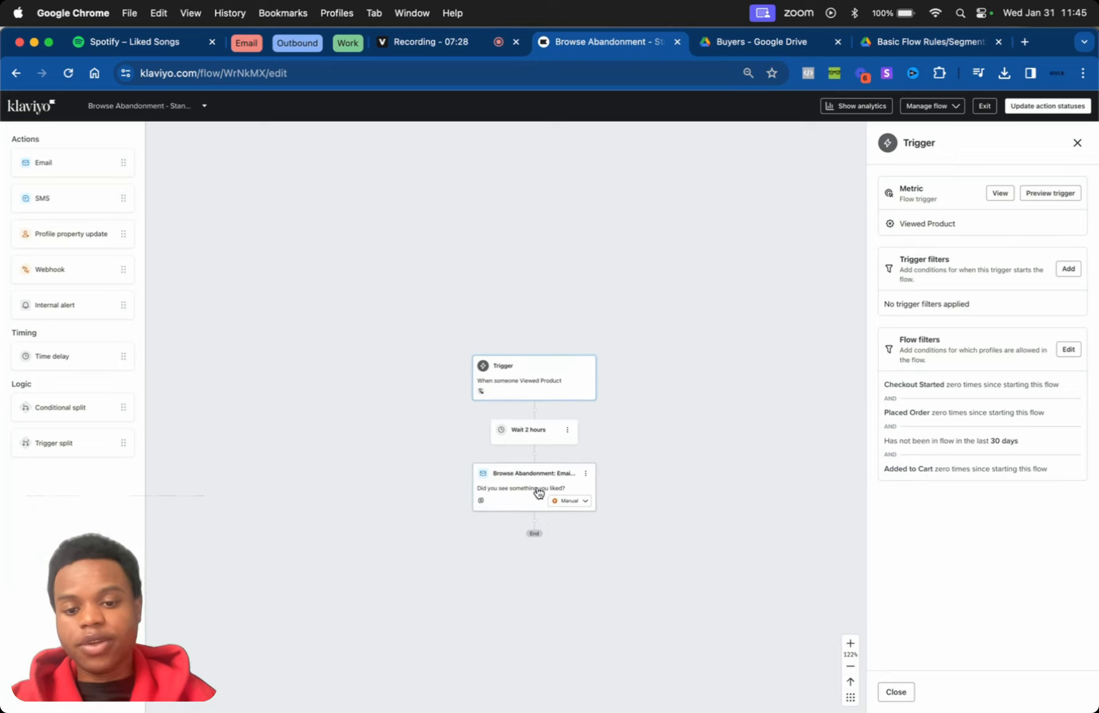
pyautogui.scroll(-4, 531, 541)
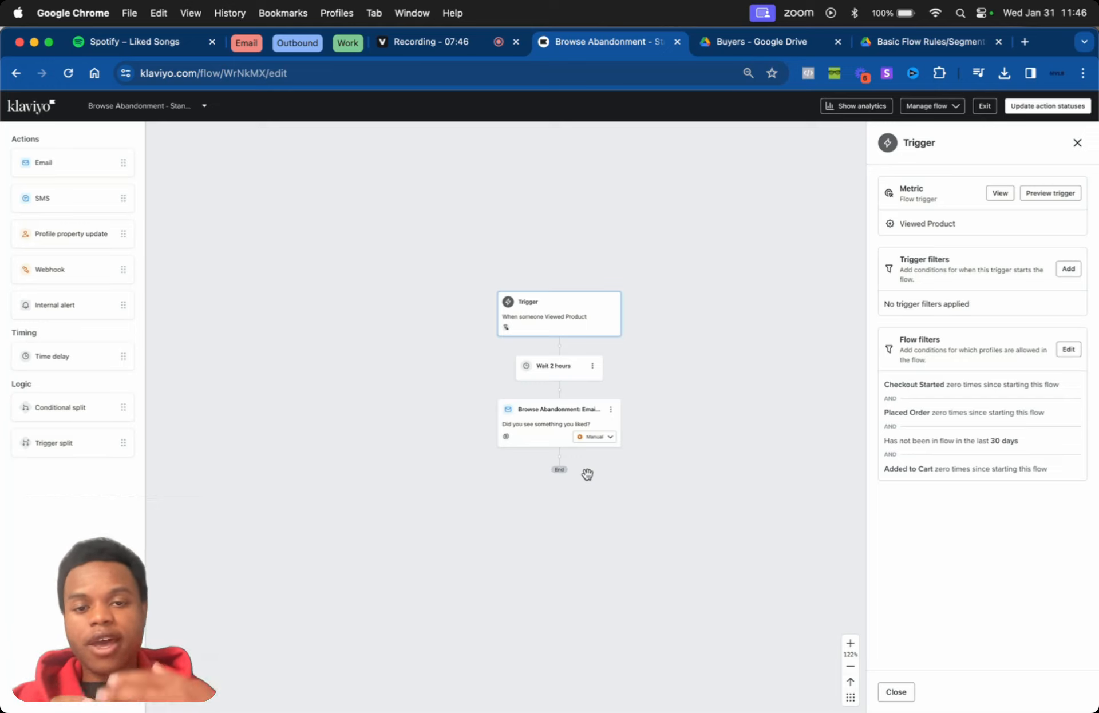
pyautogui.click(856, 106)
pyautogui.scroll(5, 645, 468)
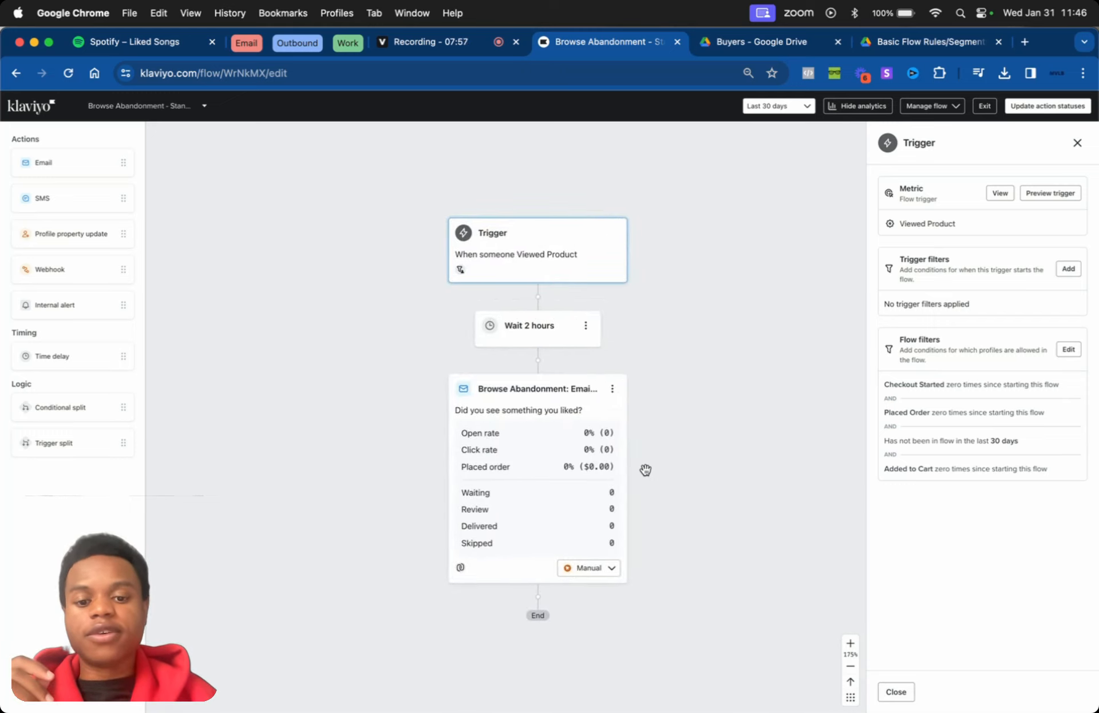
pyautogui.scroll(-5, 586, 462)
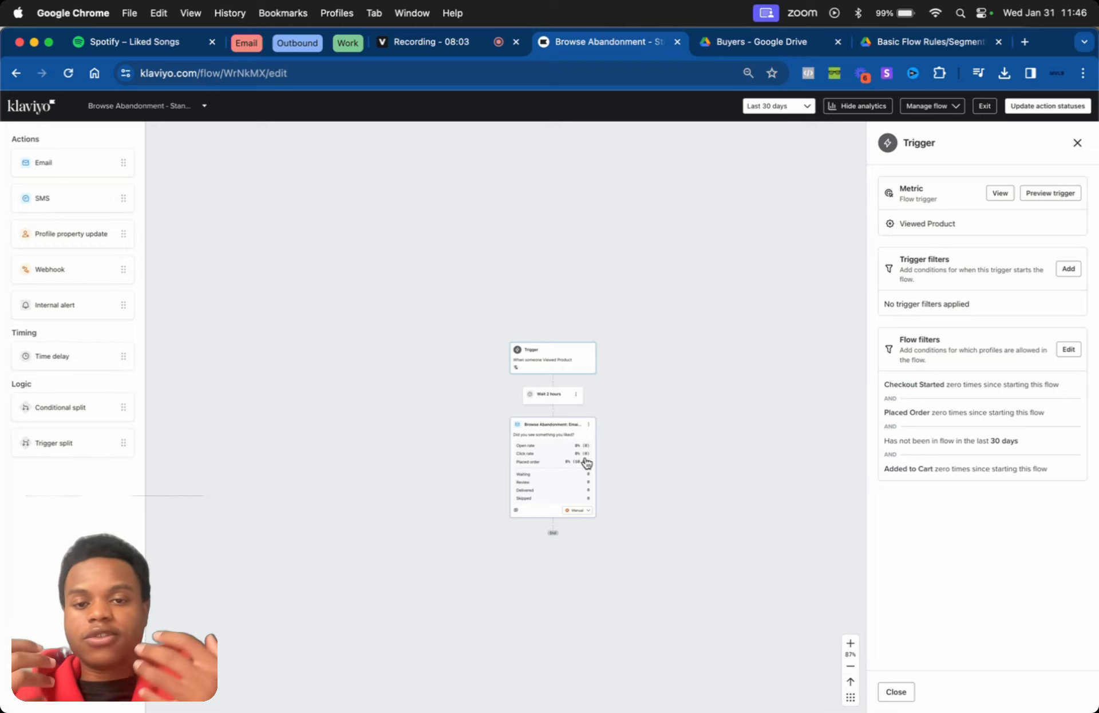
pyautogui.scroll(5, 586, 462)
pyautogui.scroll(-4, 583, 463)
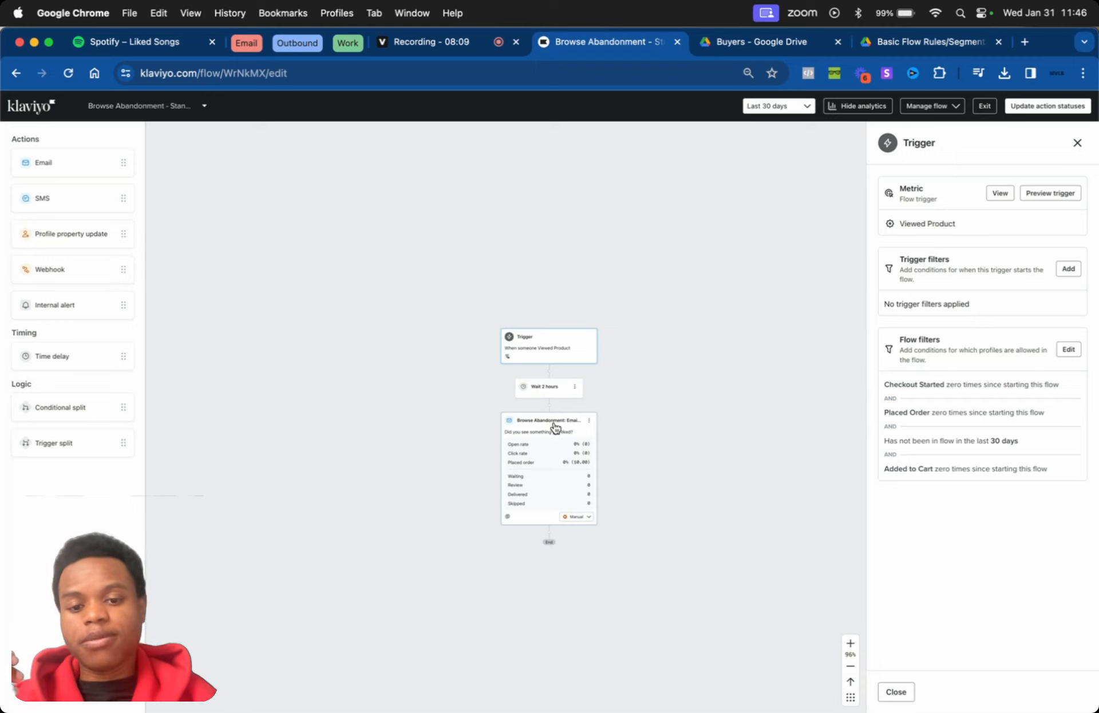
pyautogui.scroll(-2, 658, 380)
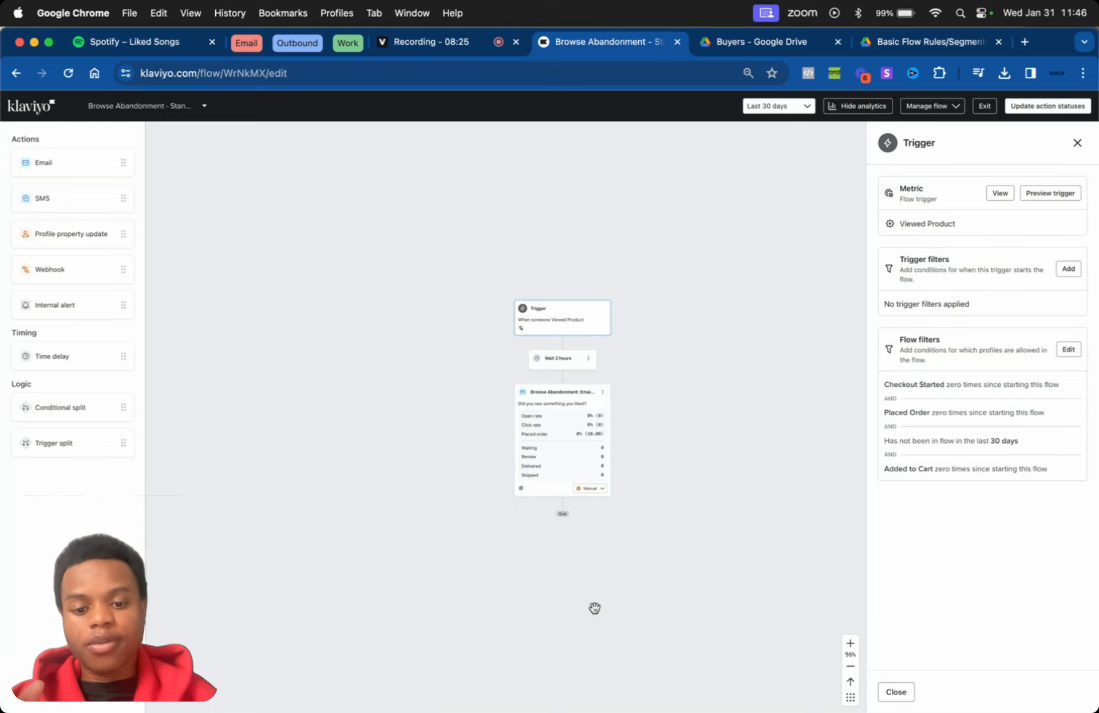
pyautogui.scroll(2, 579, 556)
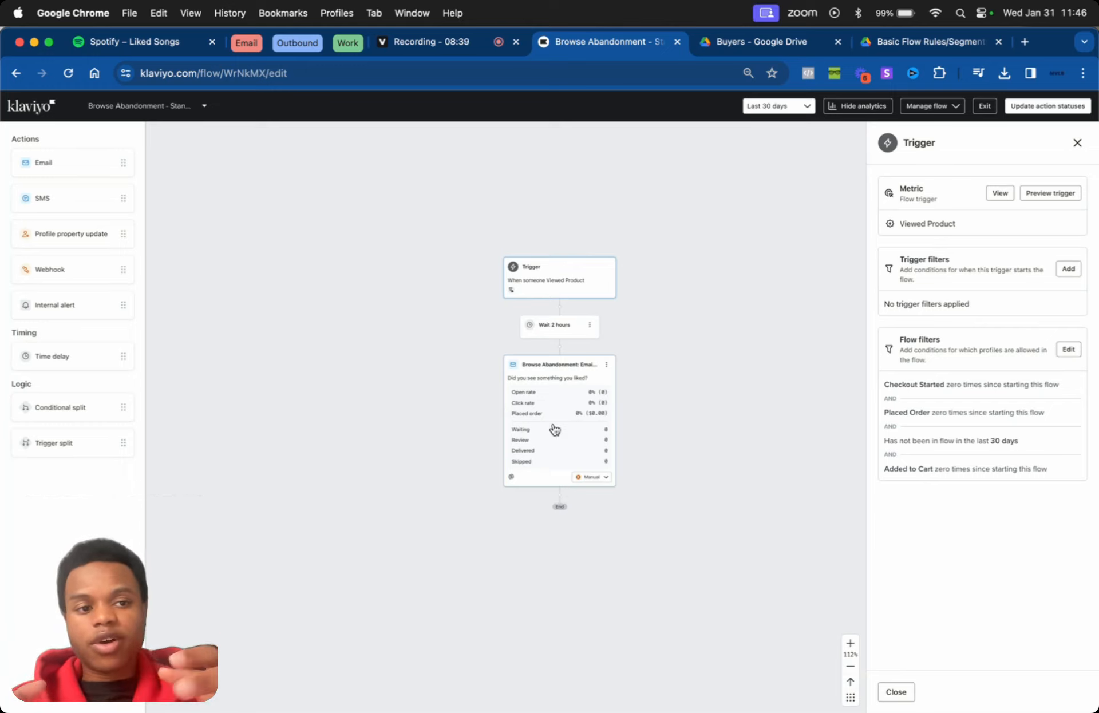
pyautogui.scroll(-5, 554, 429)
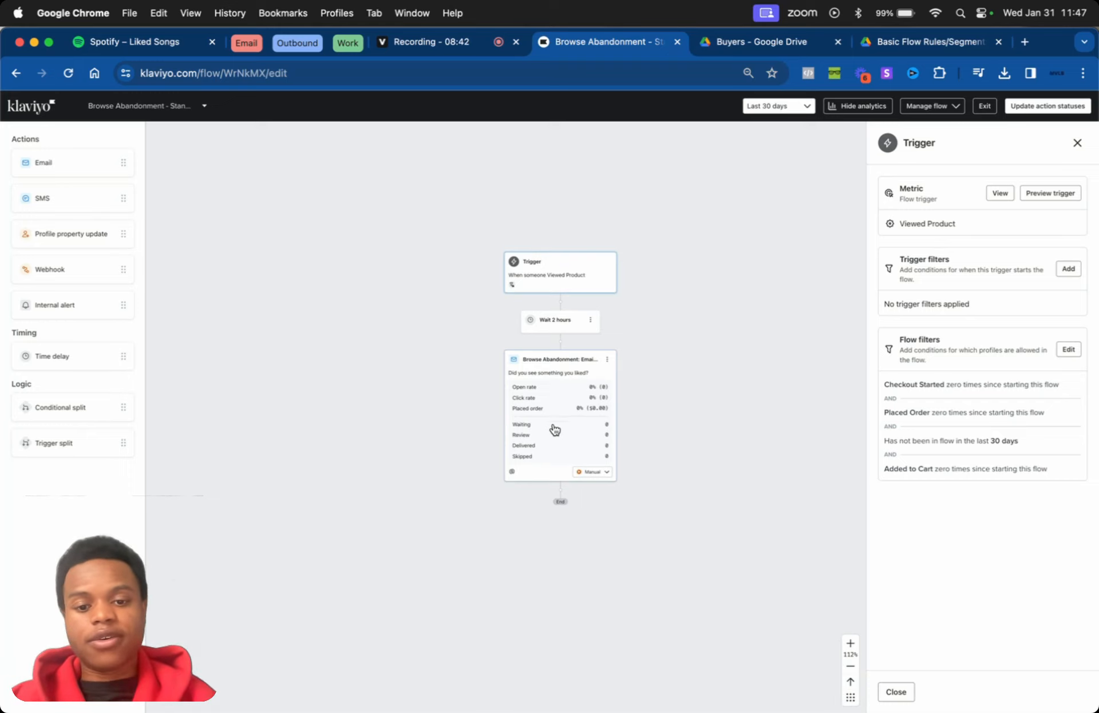
pyautogui.scroll(5, 554, 429)
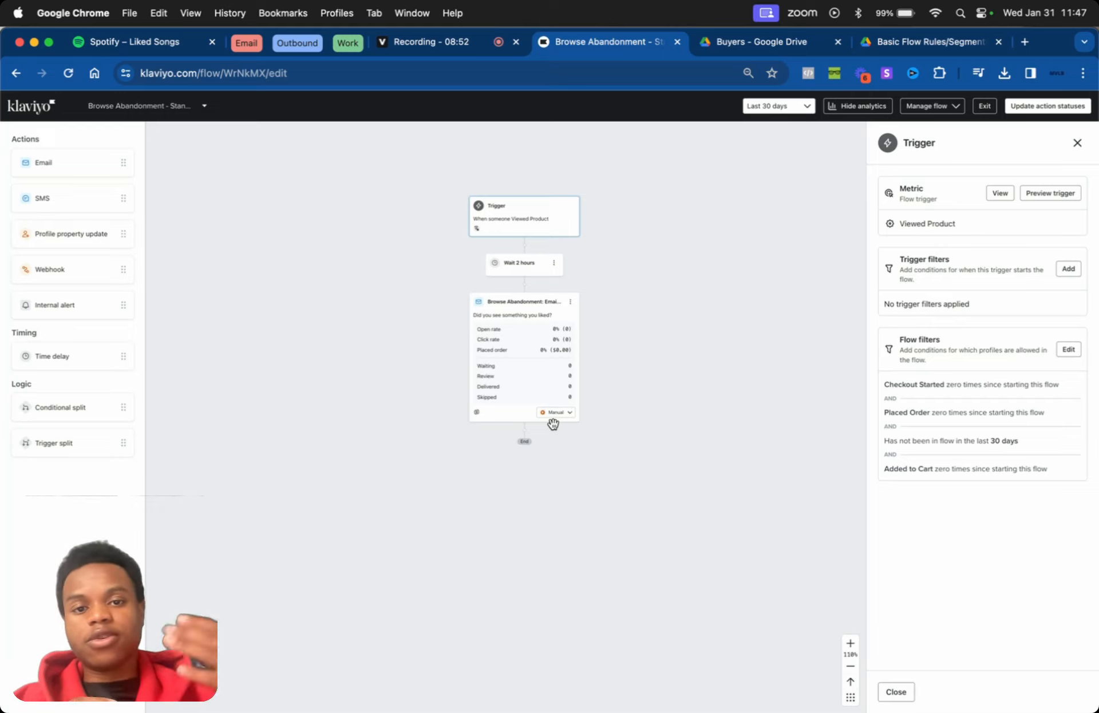
# Step: Clone the Browse Abandonment email so that the copy follows it directly in the flow
pyautogui.click(570, 303)
pyautogui.click(585, 342)
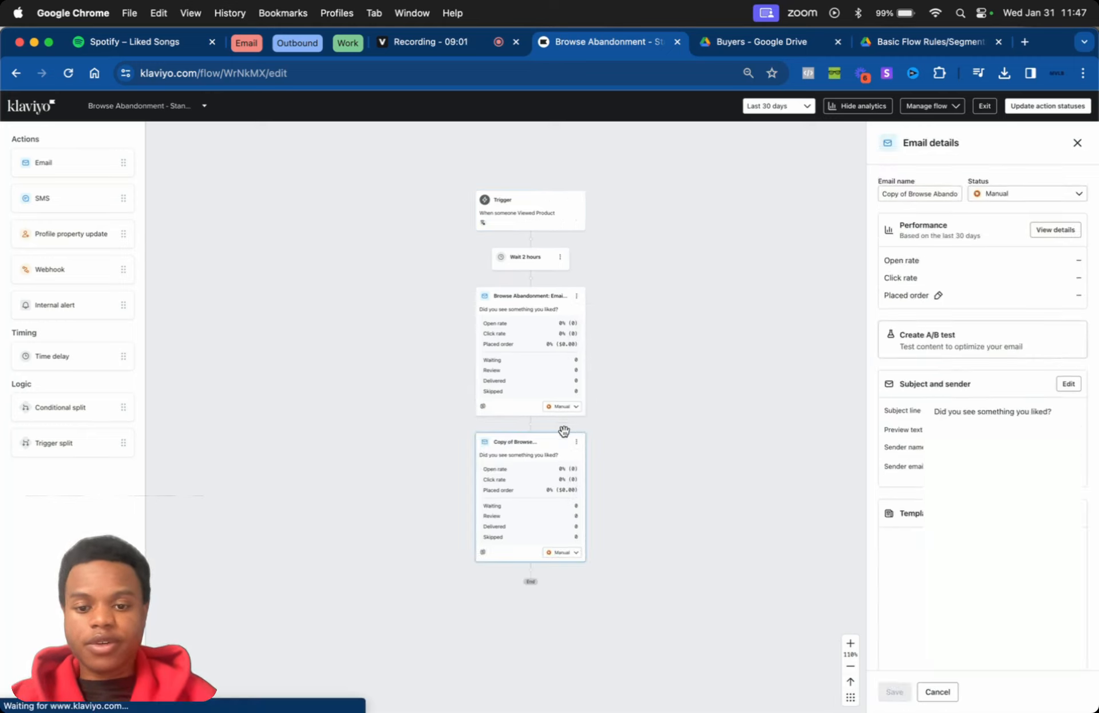
# Step: Open the copied email's template for editing and preview its desktop version
pyautogui.scroll(-1, 561, 469)
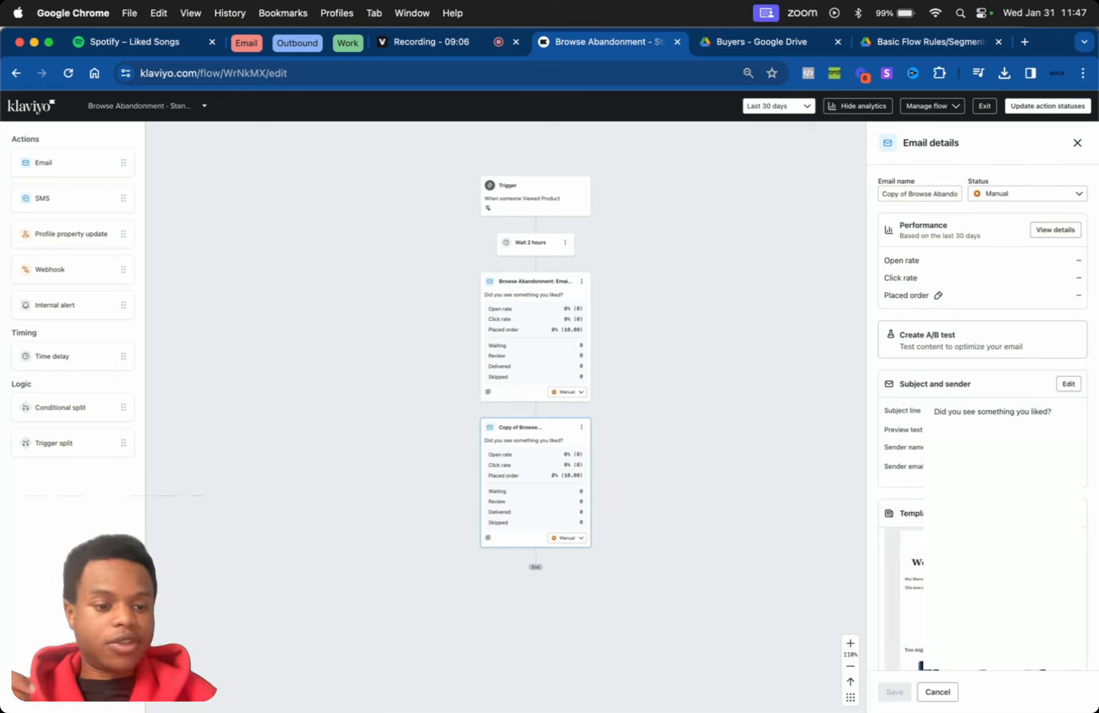
pyautogui.click(916, 501)
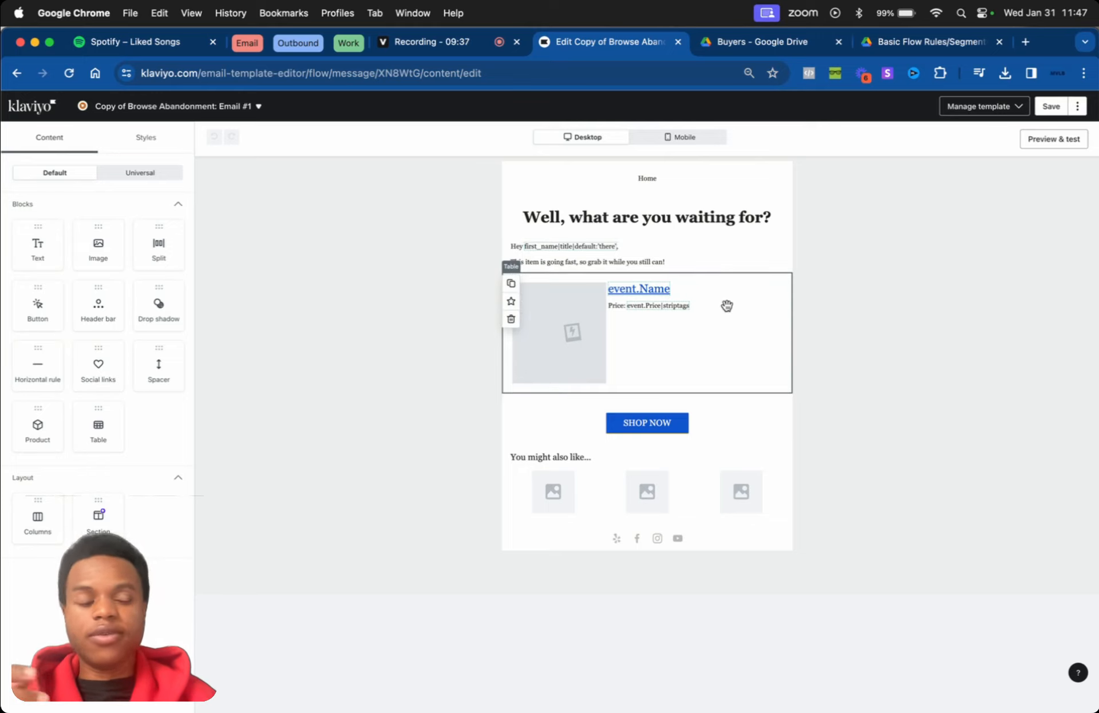
pyautogui.click(1048, 143)
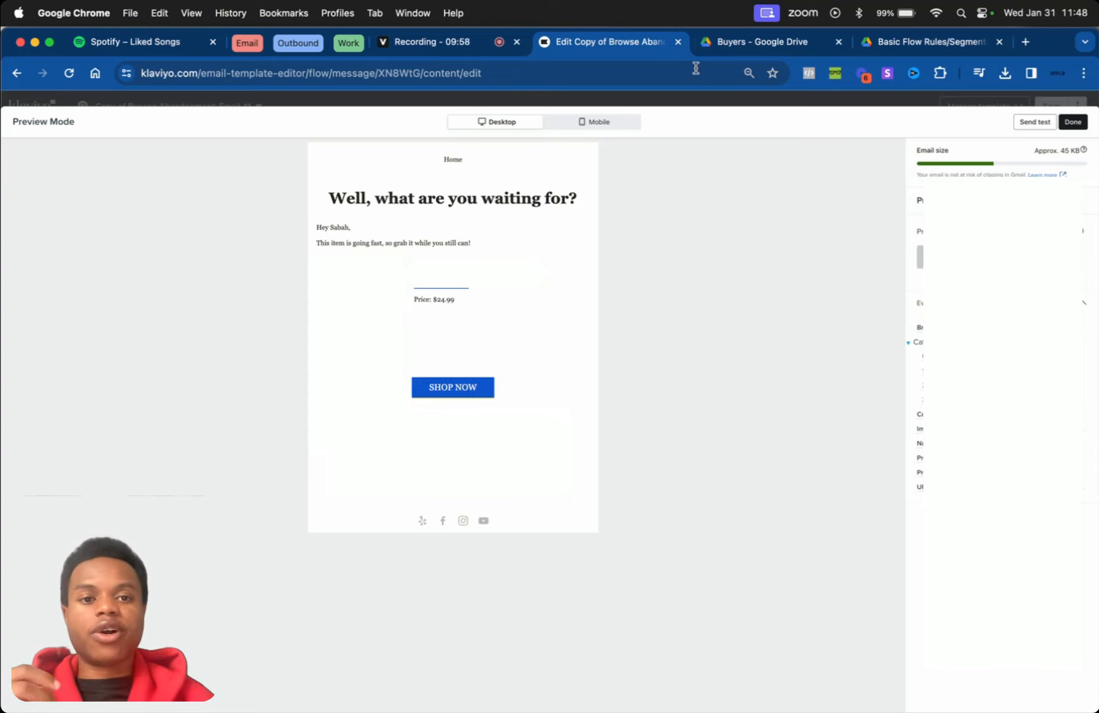
# Step: Switch to the Buyers folder in Google Drive and examine the product and review sections of Browse 3 (Buyers).png
pyautogui.click(741, 41)
pyautogui.scroll(3, 601, 247)
pyautogui.scroll(-3, 601, 248)
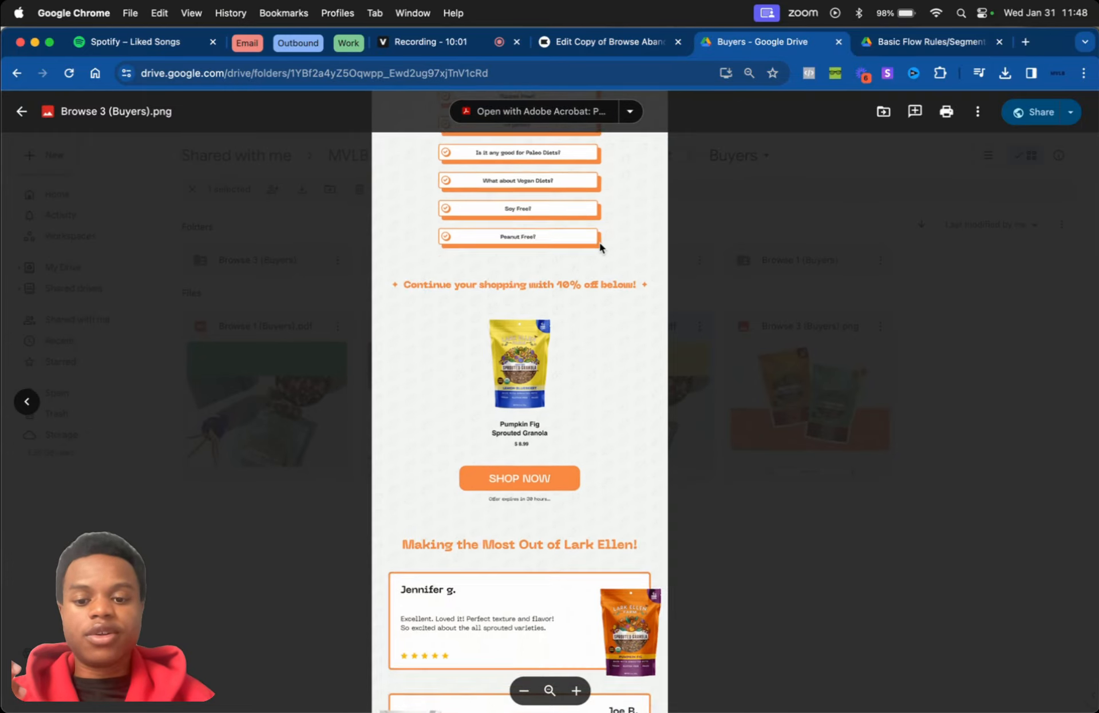
pyautogui.scroll(6, 600, 249)
pyautogui.scroll(-5, 596, 530)
pyautogui.scroll(-8, 575, 327)
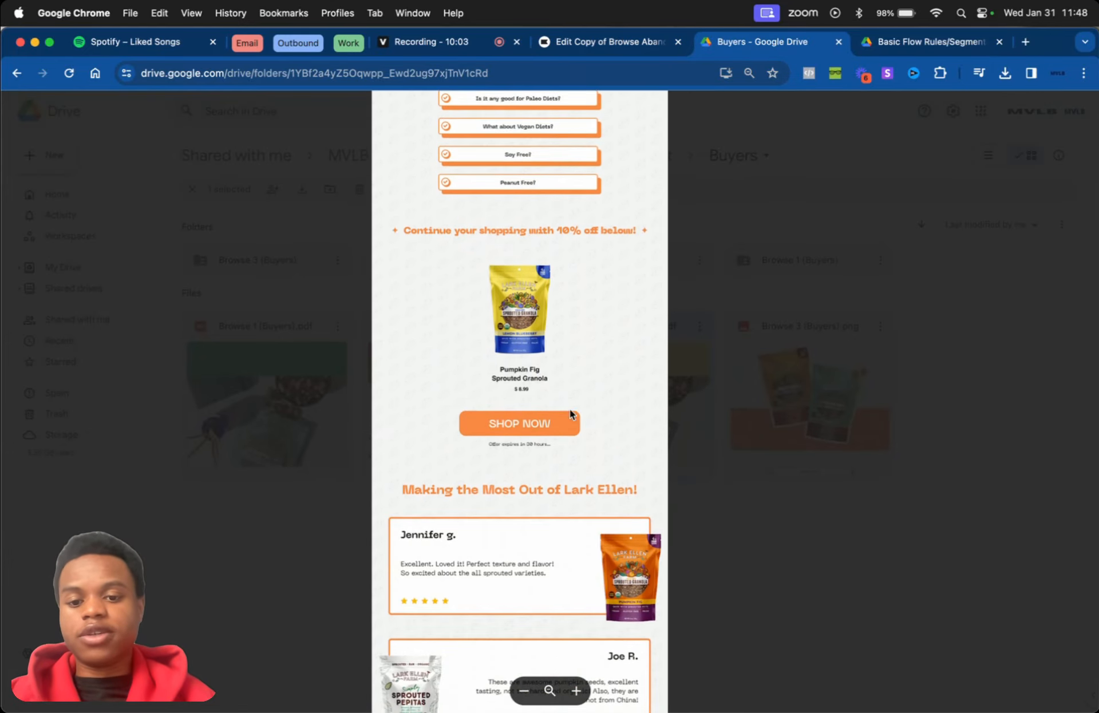
pyautogui.scroll(5, 563, 338)
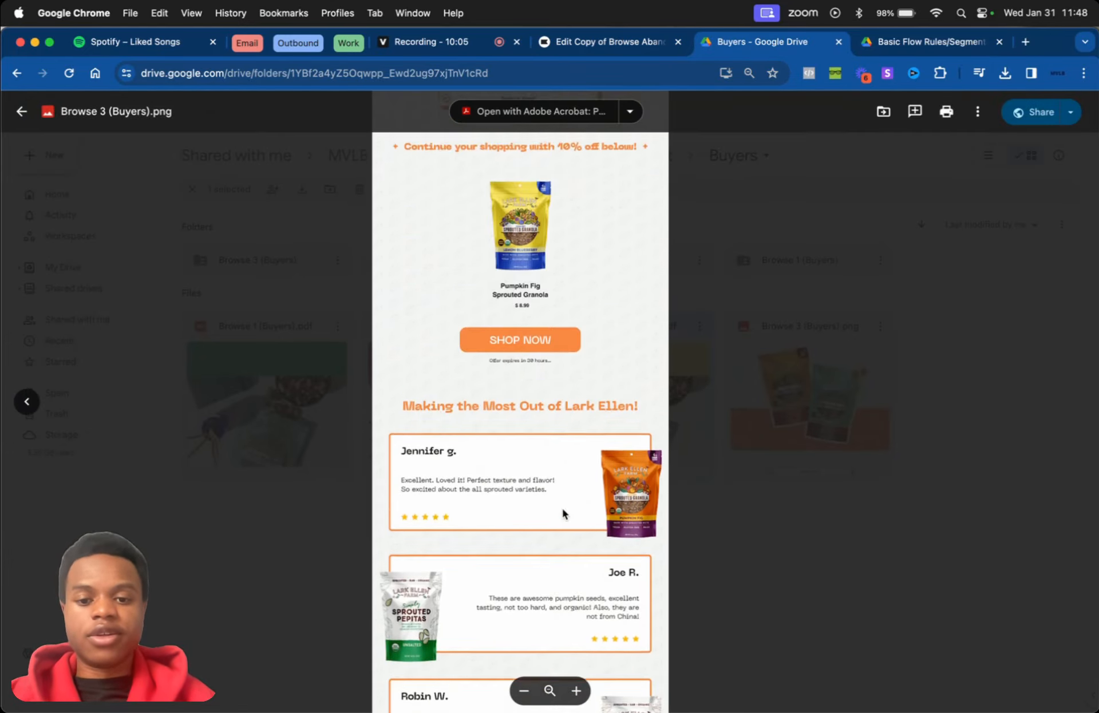
# Step: Return to Klaviyo, leave the preview, save the copied email's template and go back to the flow with its details closed
pyautogui.click(610, 42)
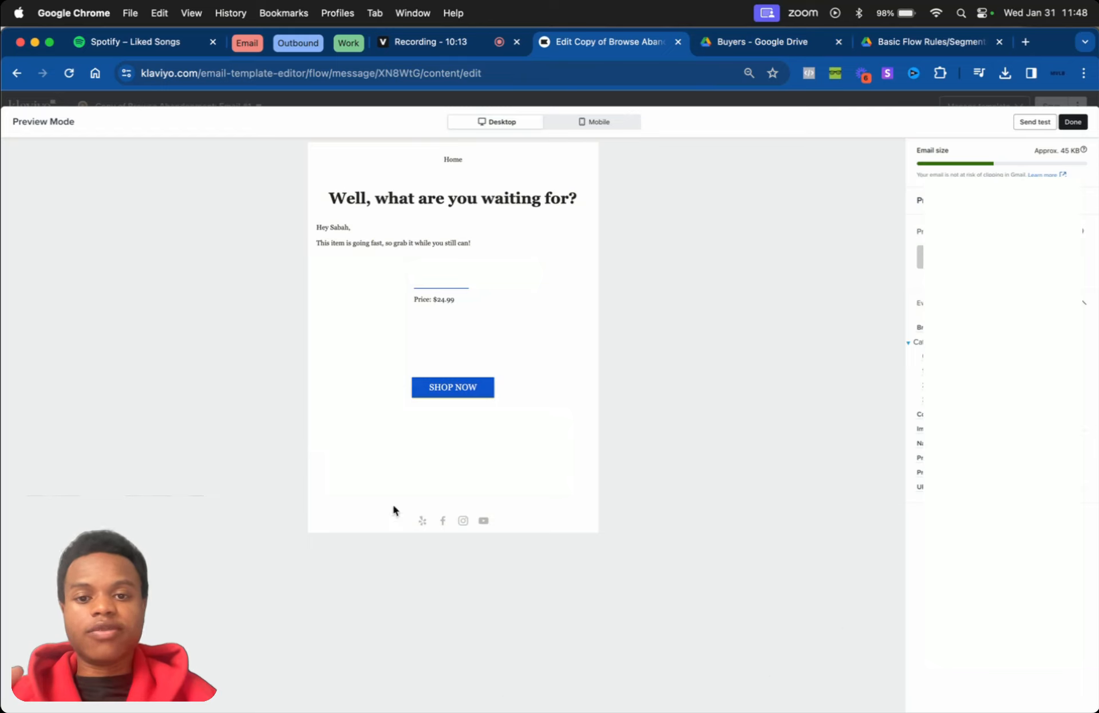
pyautogui.click(1075, 122)
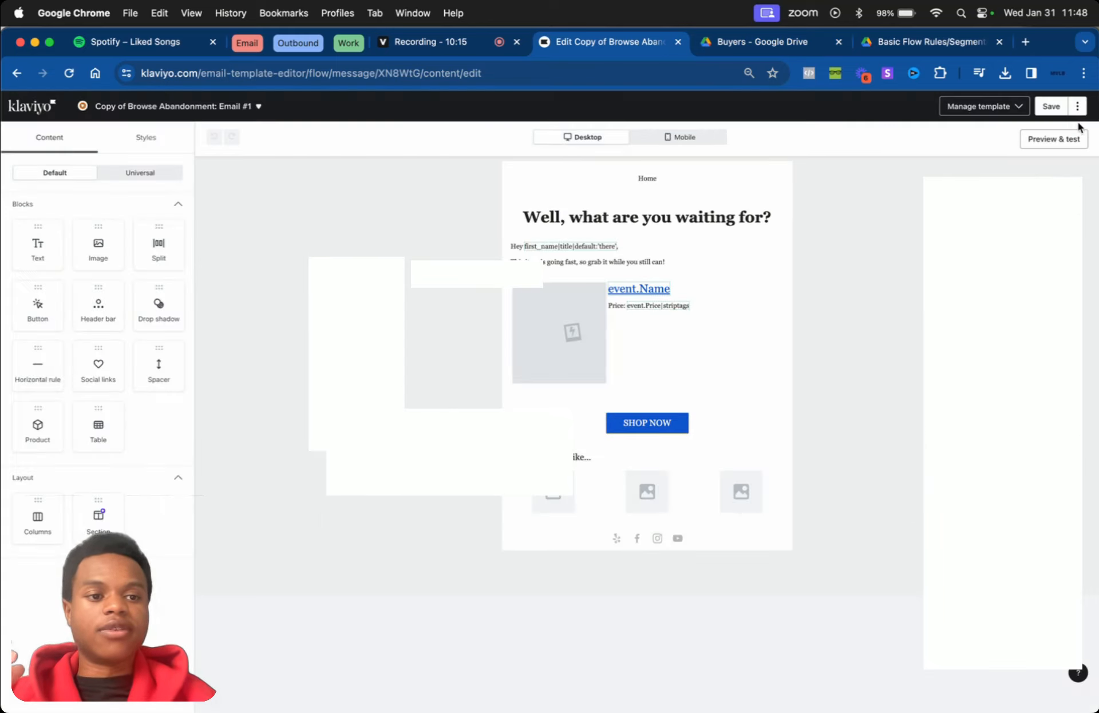
pyautogui.click(1046, 113)
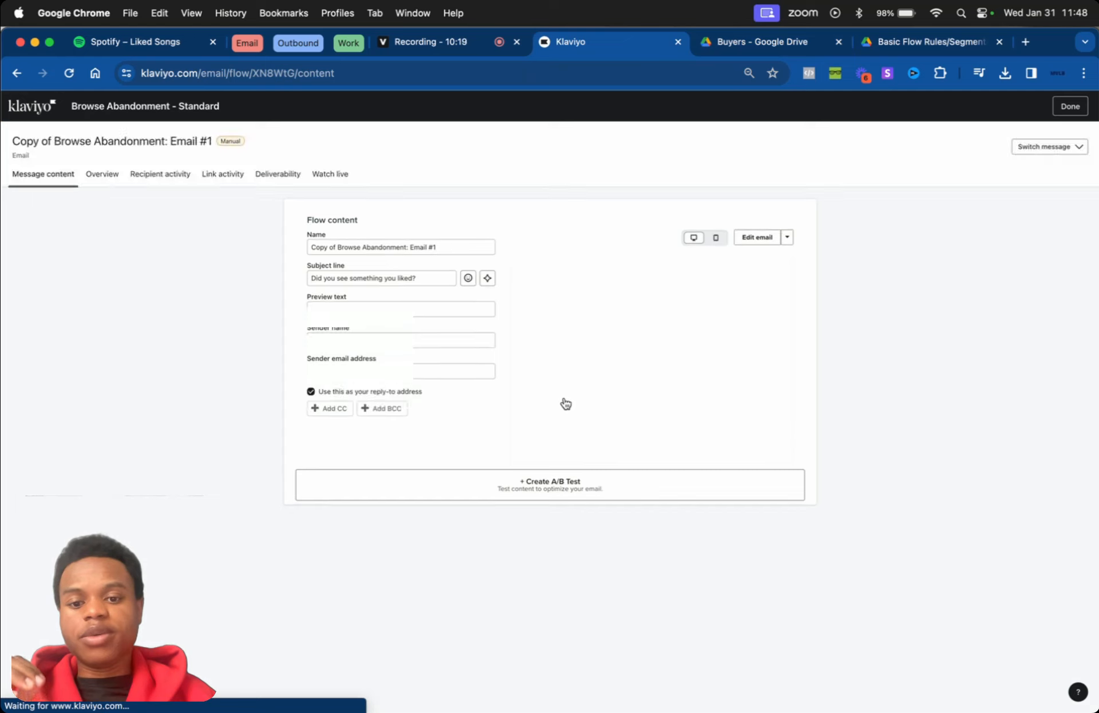
pyautogui.click(1070, 106)
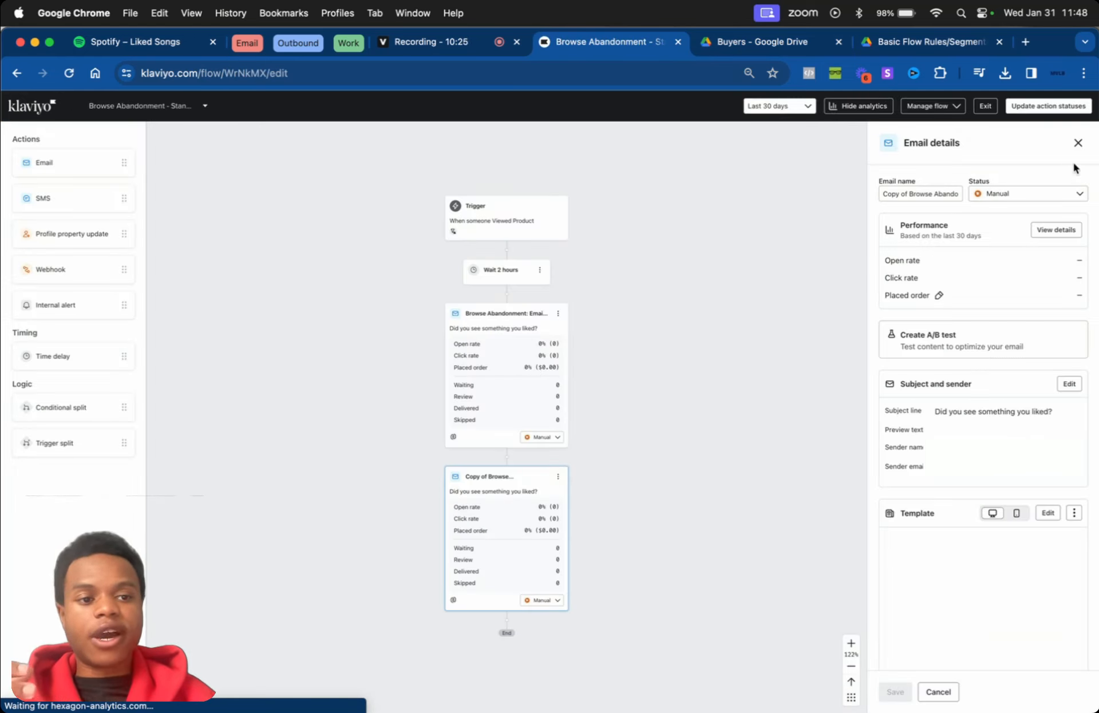
pyautogui.click(1077, 143)
# Step: Add a conditional split after the 2-hour wait for people who have Placed Order at least once over all time, and save it
pyautogui.moveTo(662, 322); pyautogui.dragTo(737, 324)
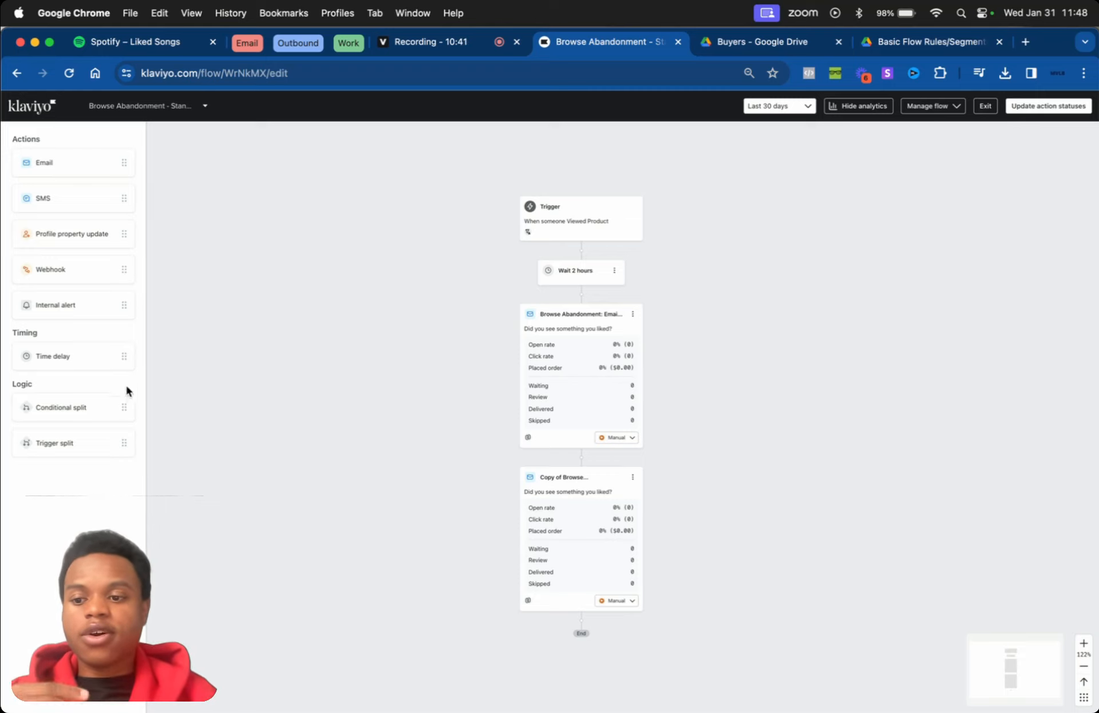
pyautogui.moveTo(84, 410); pyautogui.dragTo(579, 306)
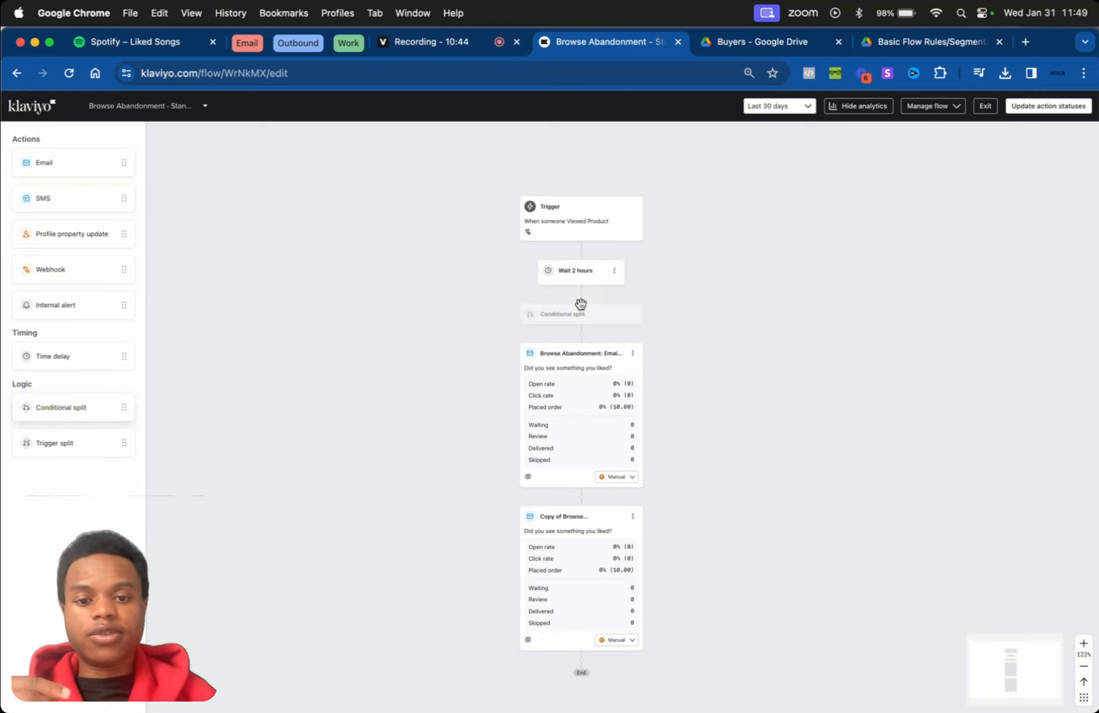
pyautogui.click(962, 373)
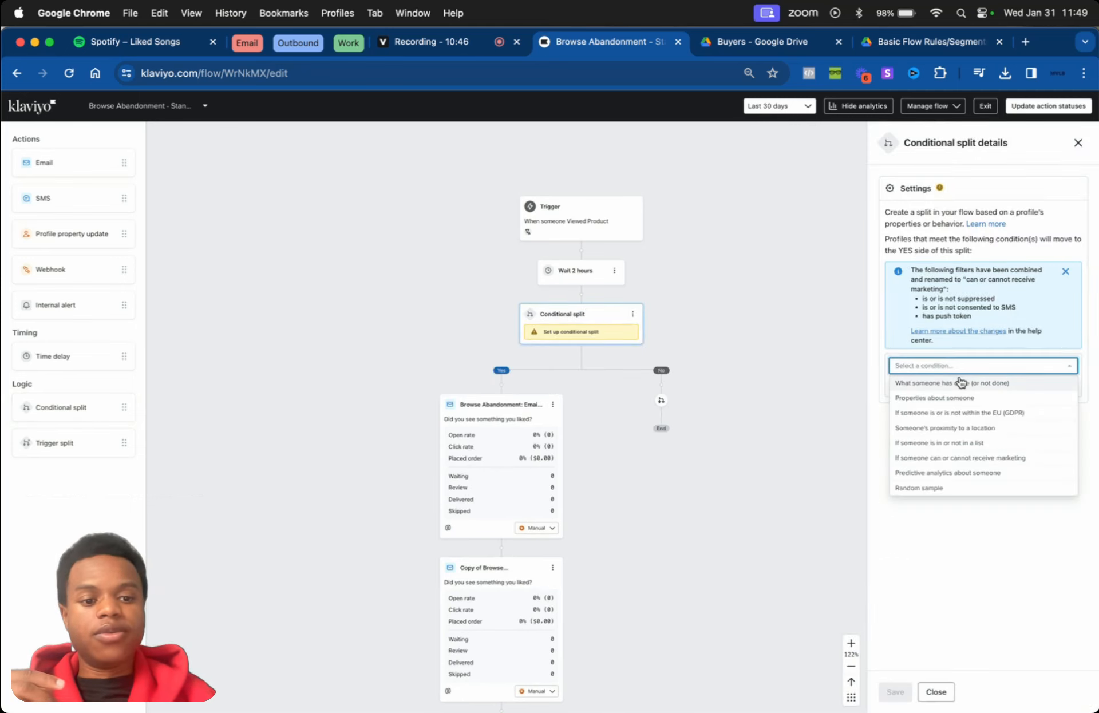
pyautogui.click(960, 385)
pyautogui.click(965, 387)
pyautogui.click(967, 404)
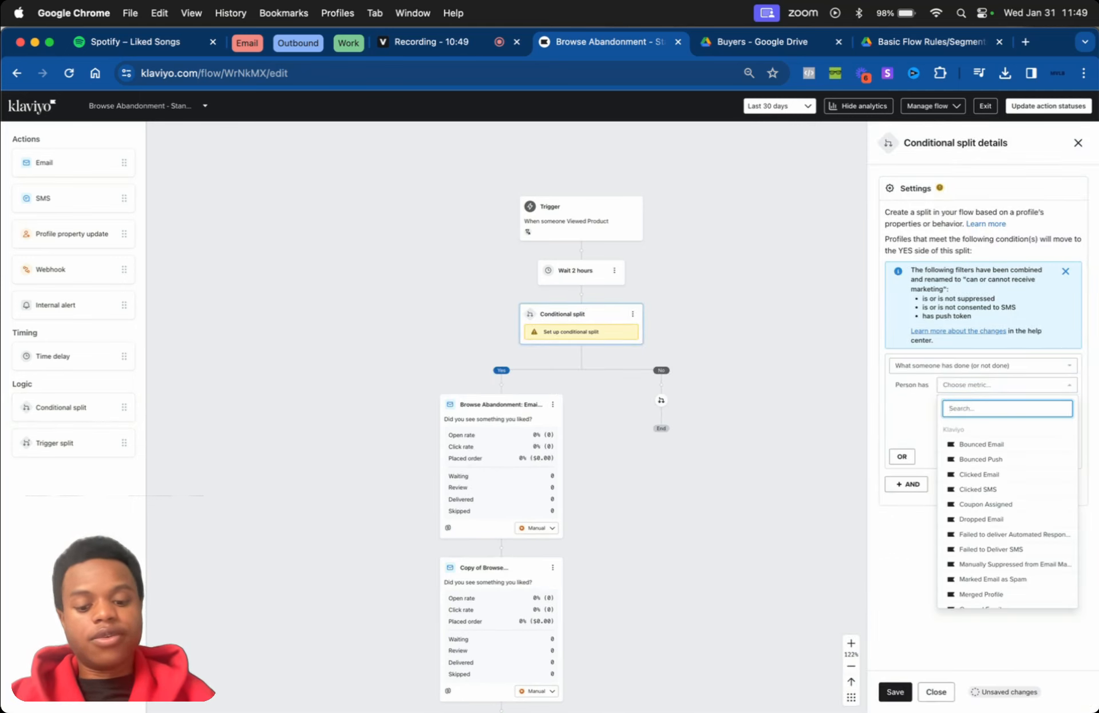
pyautogui.write('place')
pyautogui.click(999, 515)
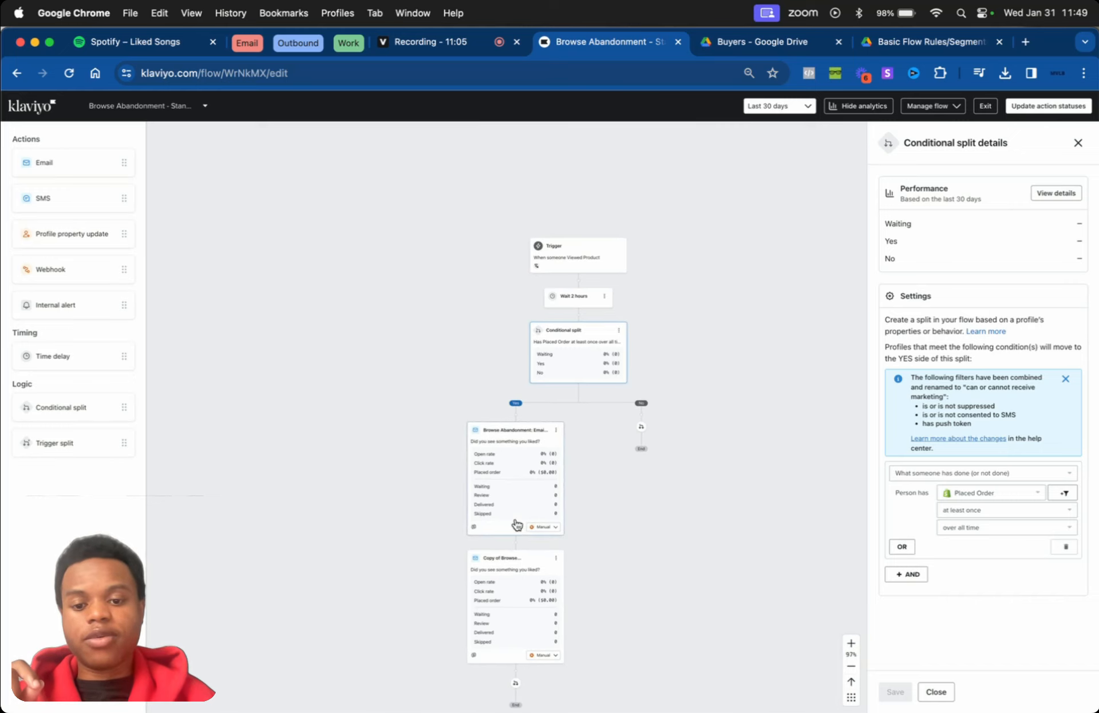
# Step: Examine the conditional split's Yes and No branches and where the two emails sit
pyautogui.scroll(5, 517, 524)
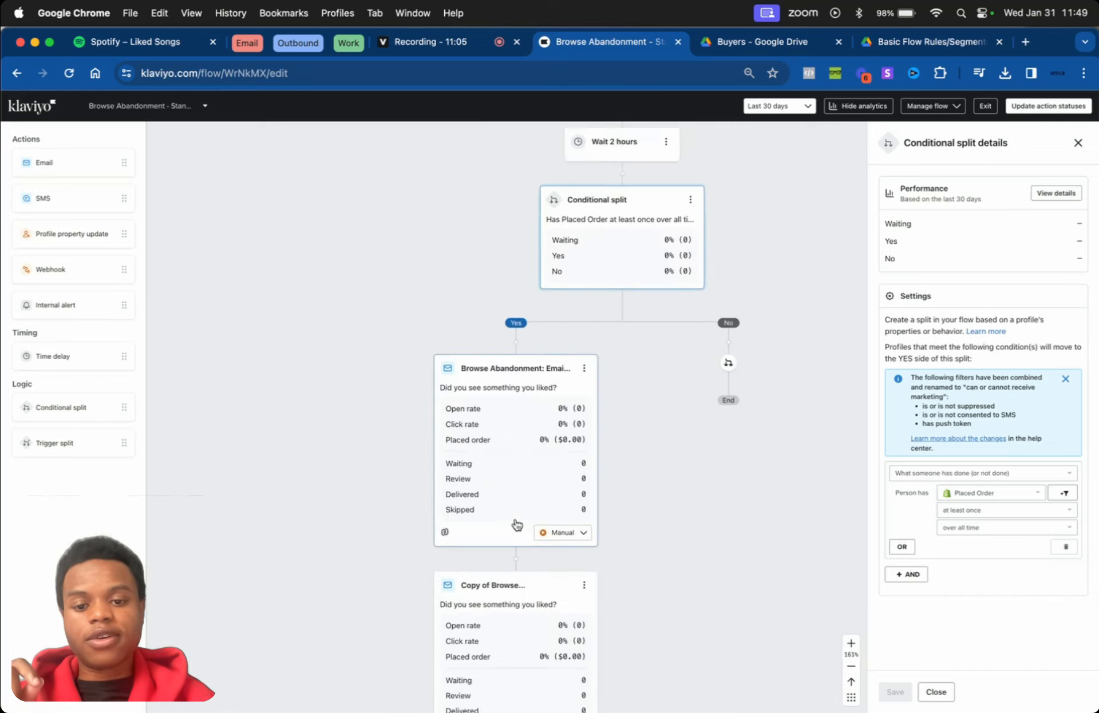
pyautogui.scroll(-5, 553, 494)
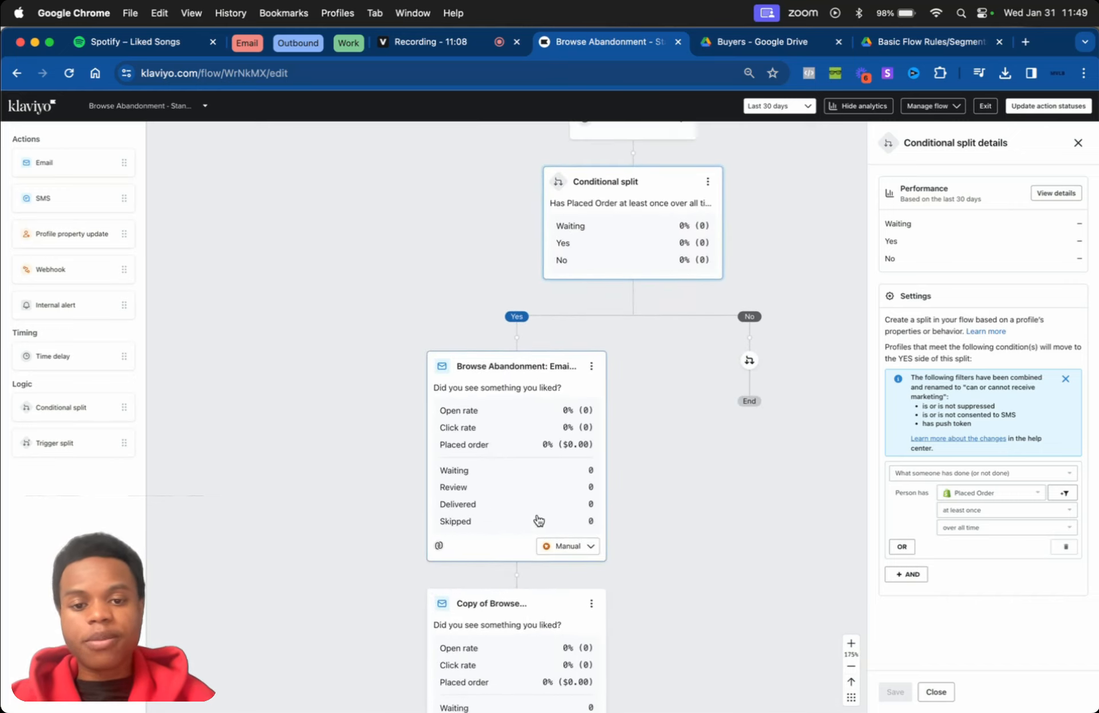
pyautogui.scroll(1, 686, 353)
pyautogui.moveTo(687, 353); pyautogui.dragTo(685, 255)
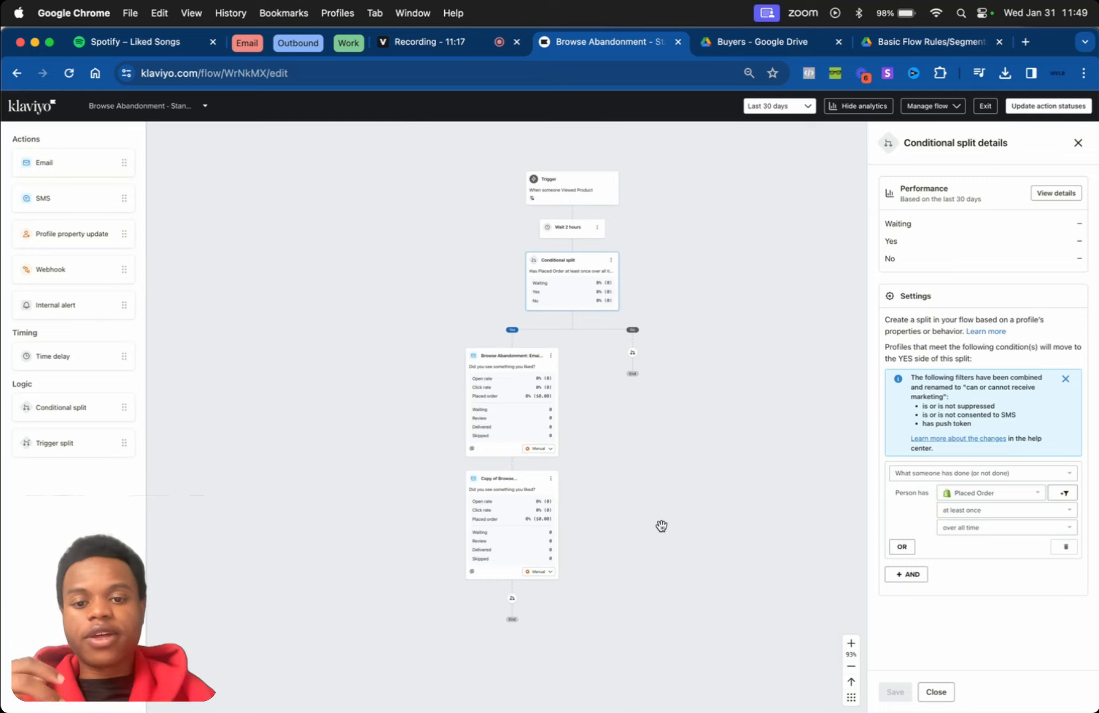
pyautogui.scroll(3, 643, 347)
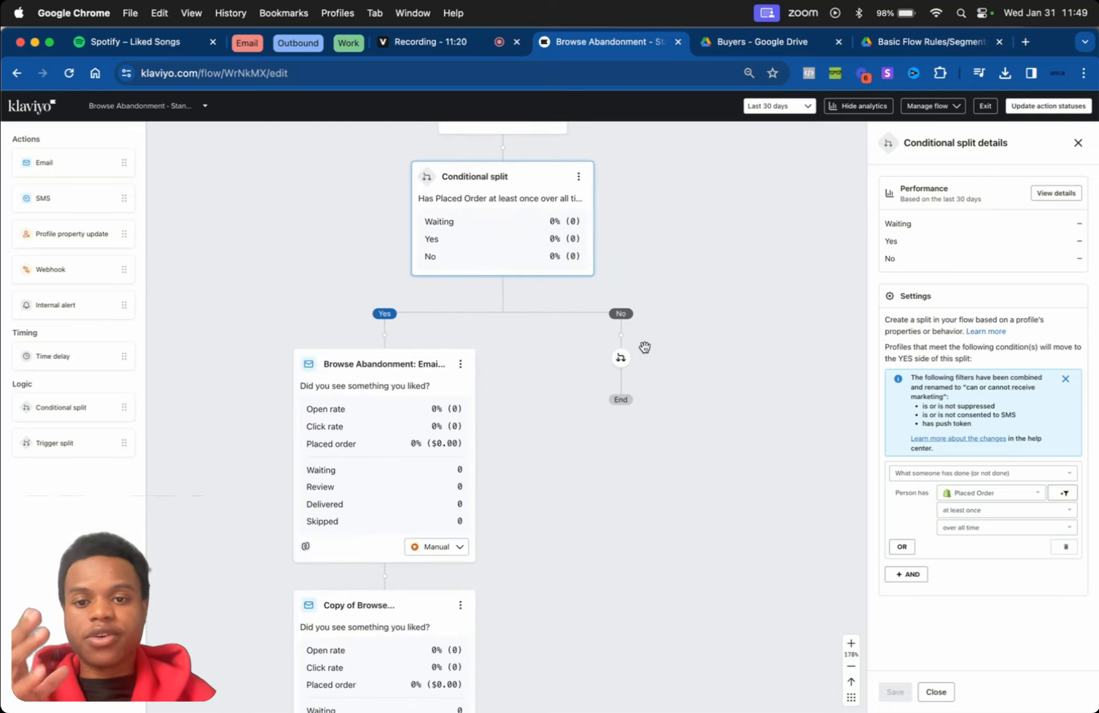
pyautogui.scroll(-1, 644, 347)
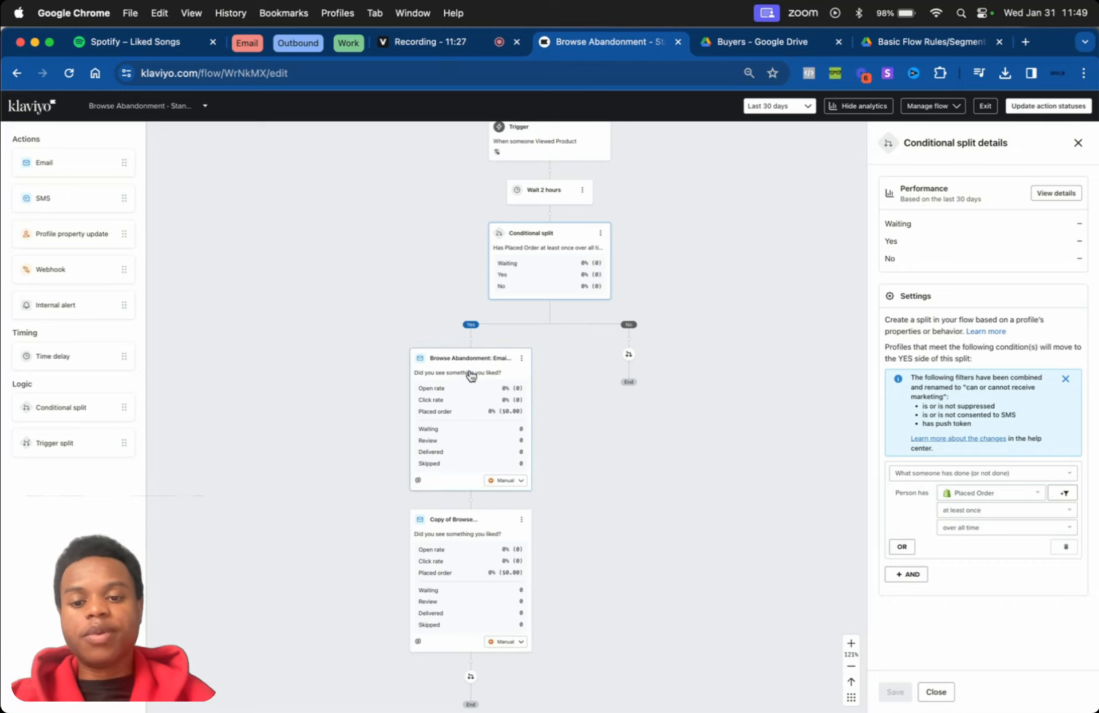
pyautogui.scroll(5, 458, 389)
pyautogui.scroll(-8, 461, 391)
pyautogui.scroll(8, 738, 366)
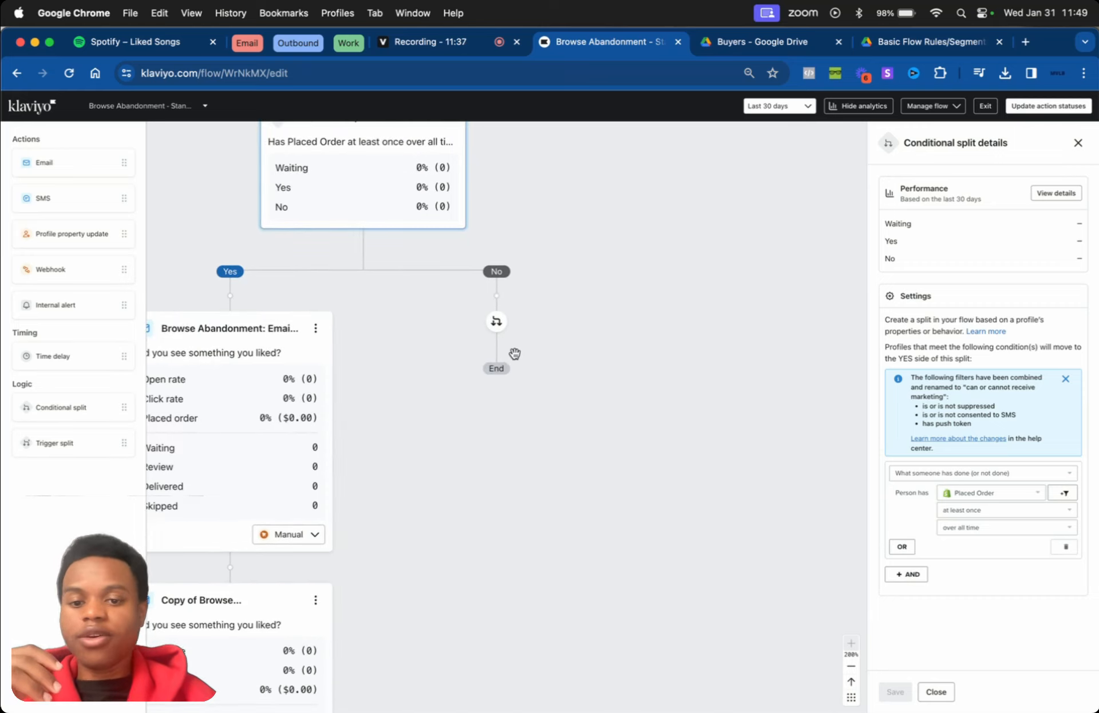
pyautogui.scroll(-5, 514, 348)
pyautogui.scroll(5, 515, 349)
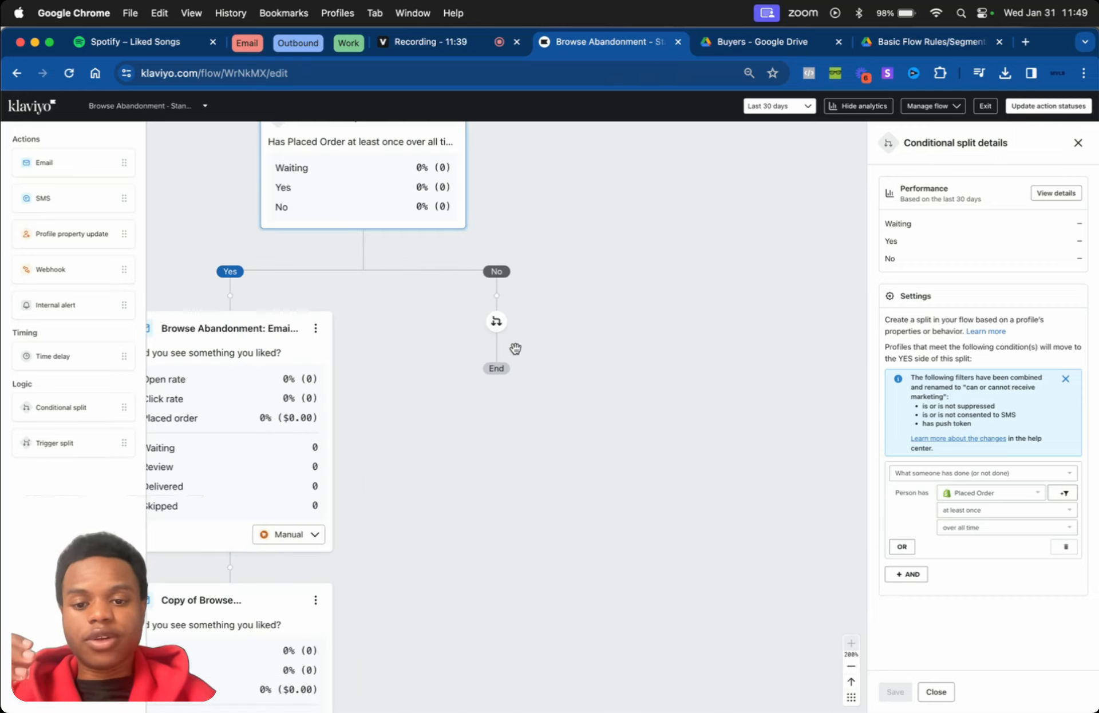
pyautogui.scroll(-5, 523, 446)
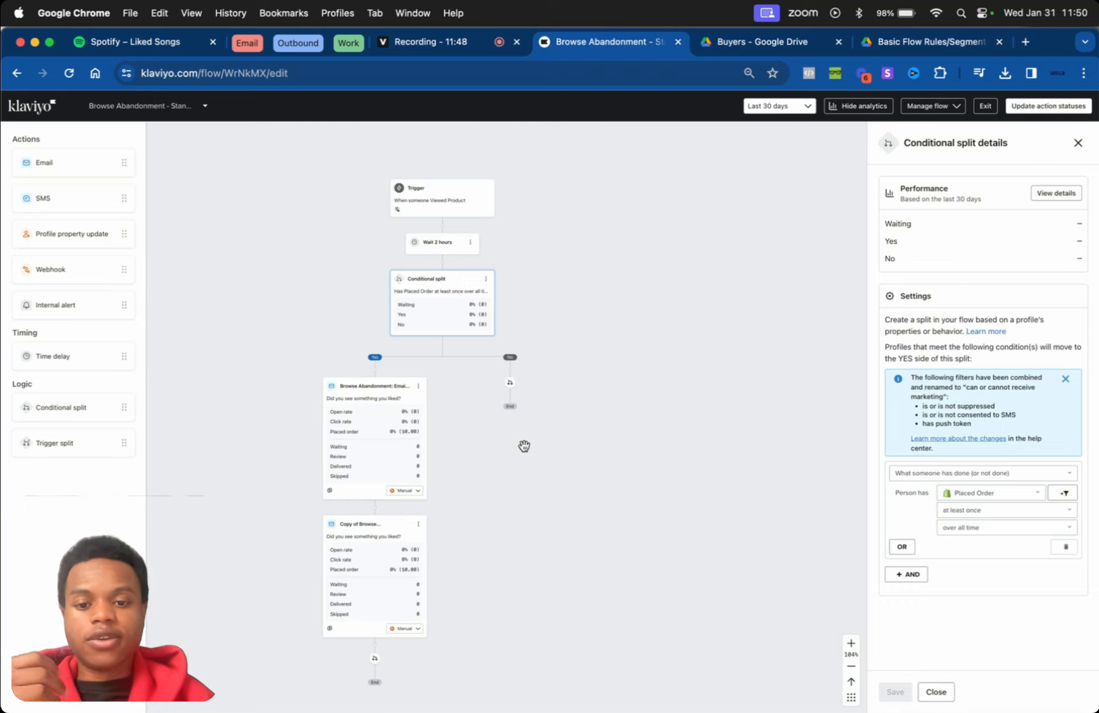
# Step: Move the copied Browse Abandonment email into the conditional split's No branch
pyautogui.scroll(3, 524, 445)
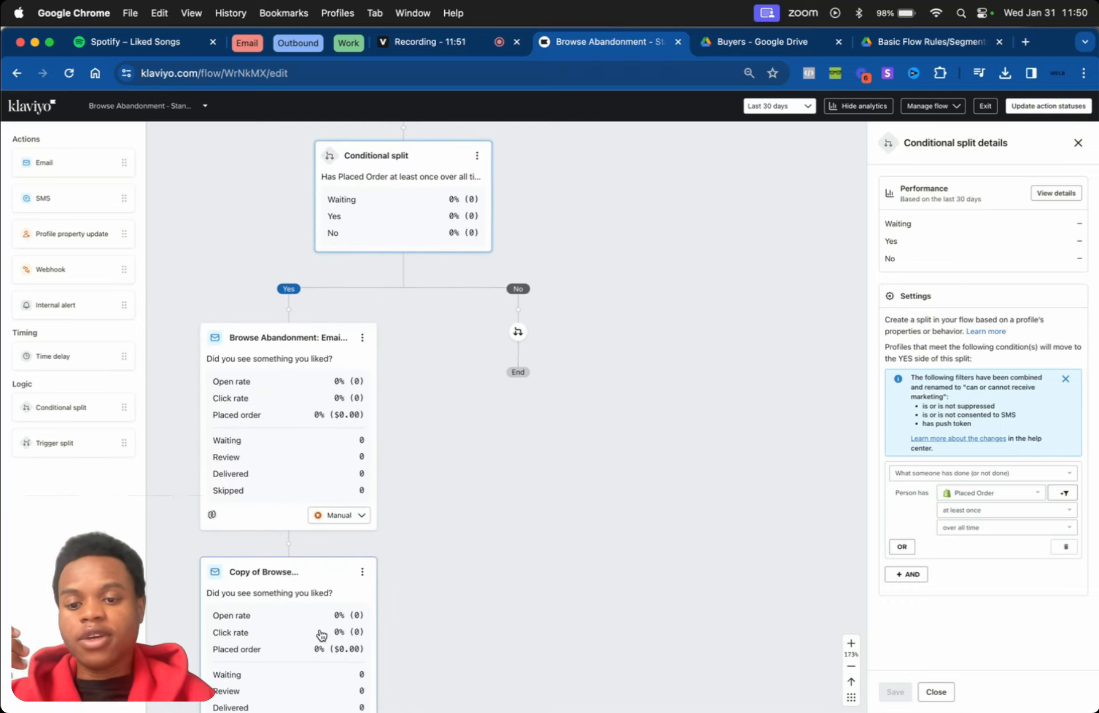
pyautogui.moveTo(322, 635); pyautogui.dragTo(564, 368)
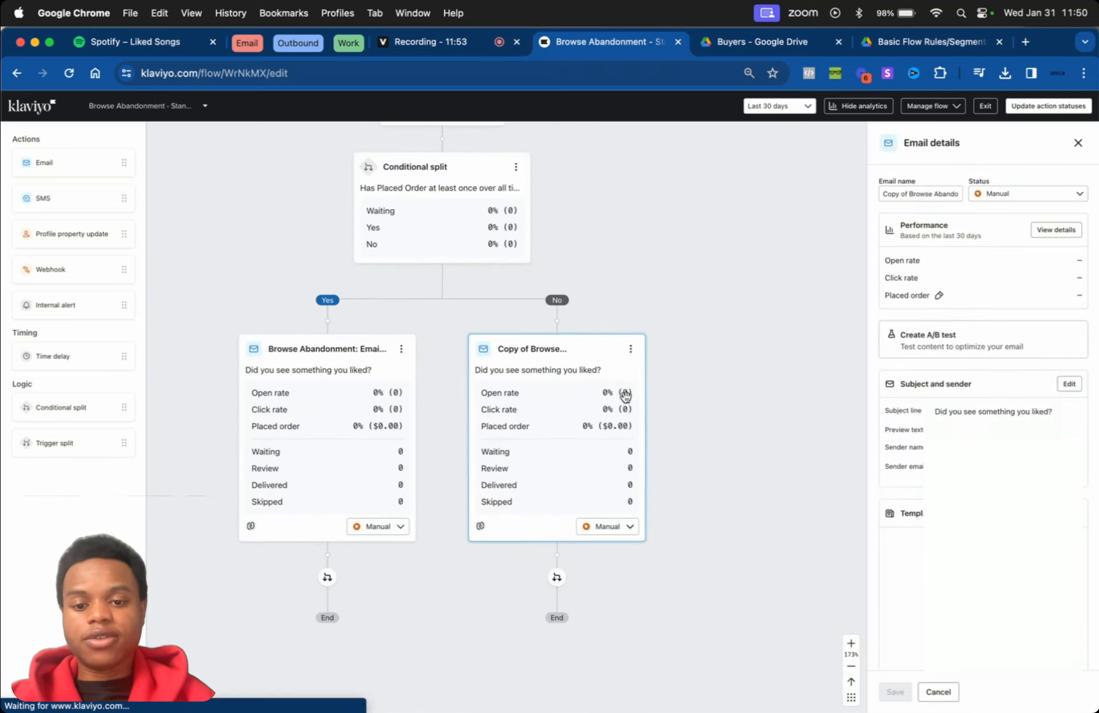
pyautogui.scroll(-5, 625, 397)
pyautogui.scroll(5, 588, 363)
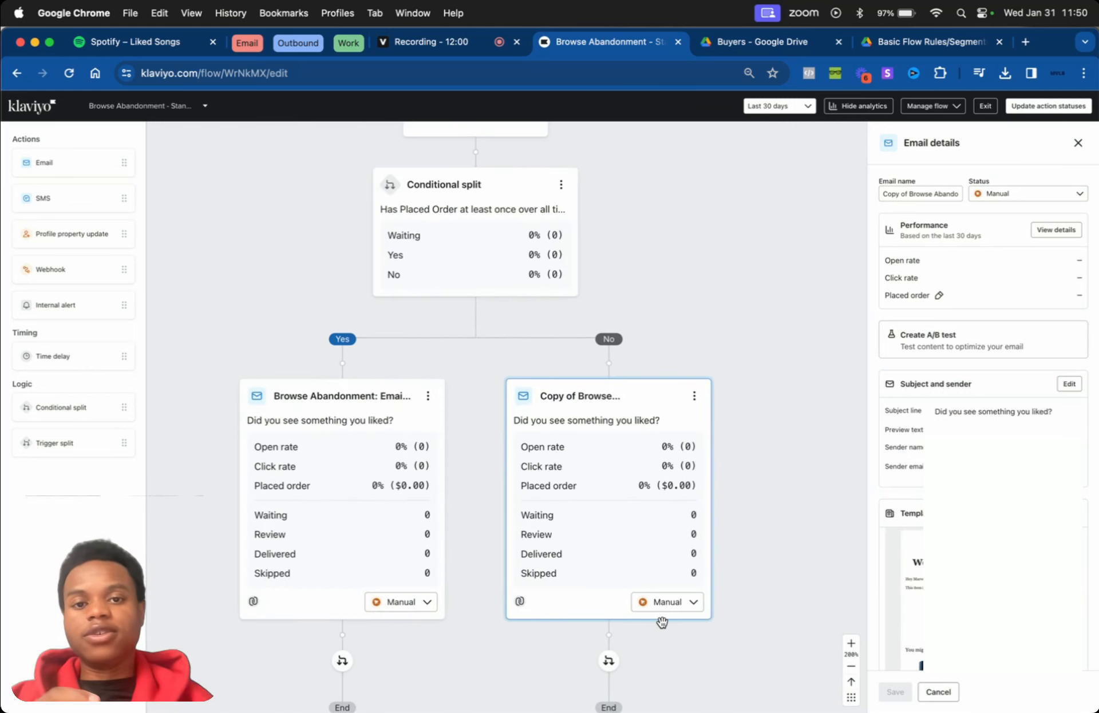
pyautogui.scroll(-5, 662, 622)
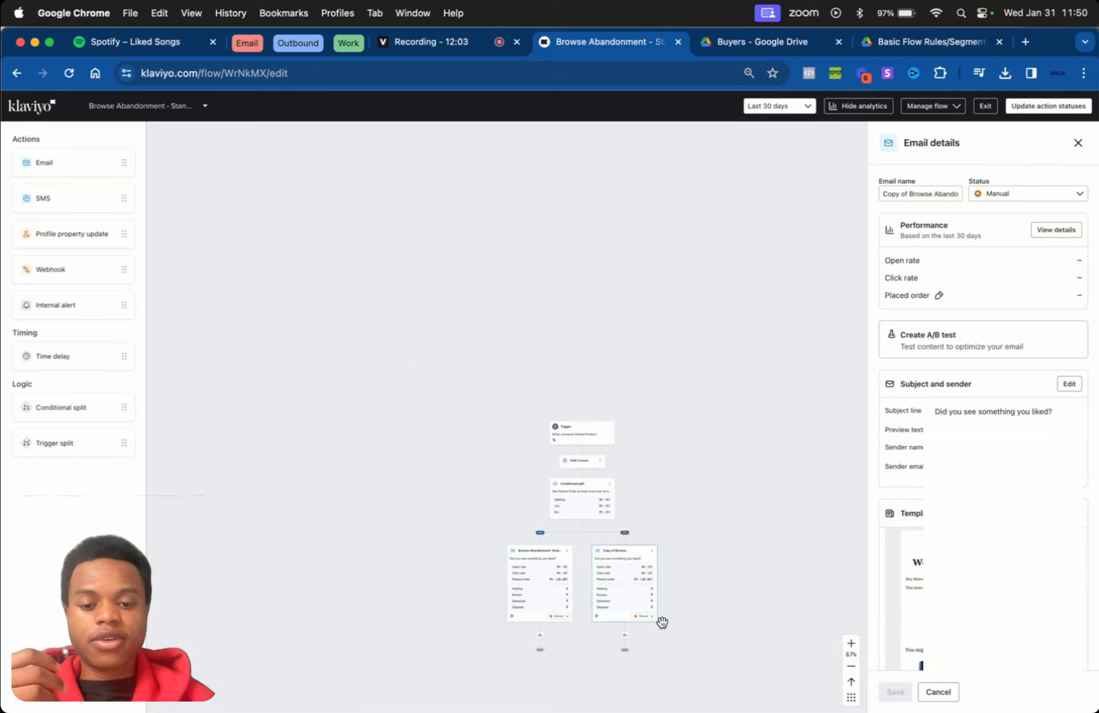
pyautogui.scroll(4, 662, 622)
pyautogui.scroll(-3, 662, 622)
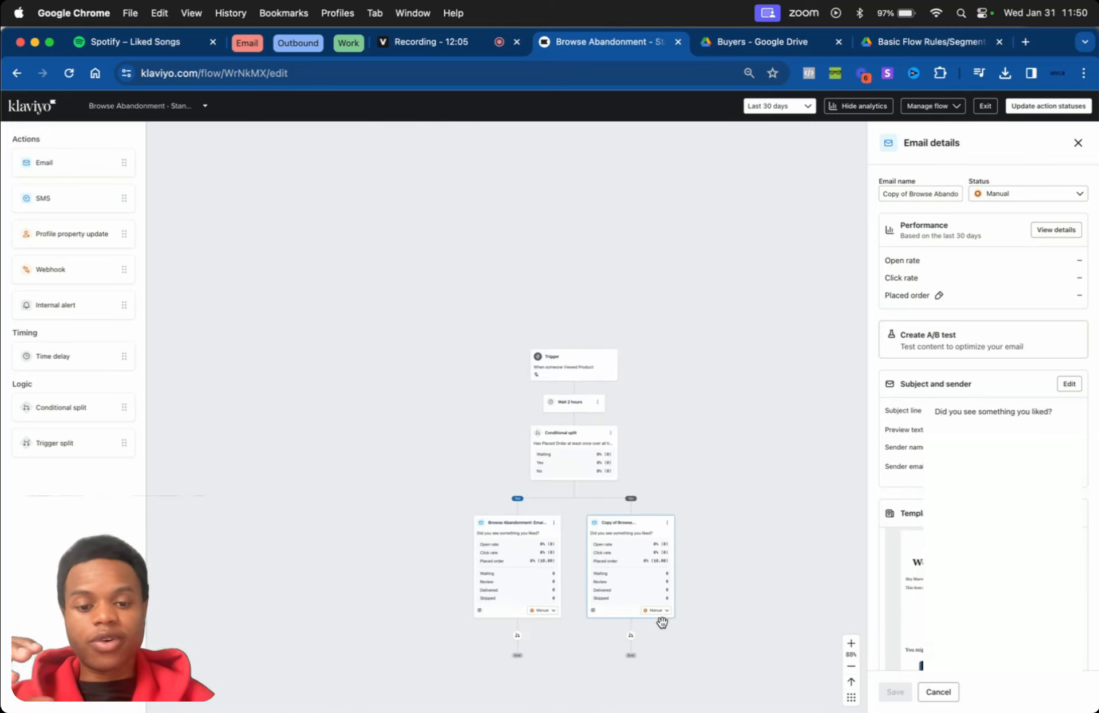